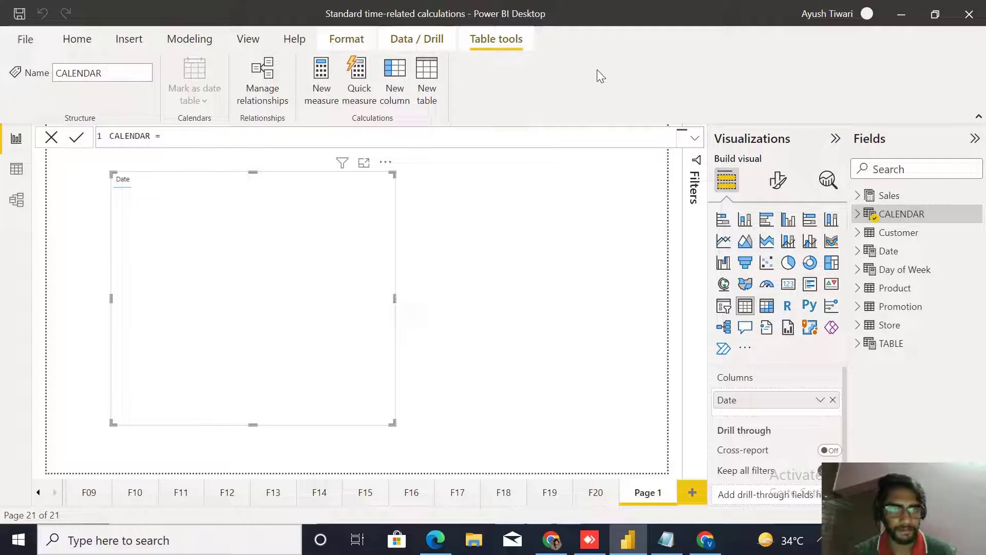
Examine the Order Date column of the Sales table and its earliest and latest dates in the data view.
left_click(889, 195)
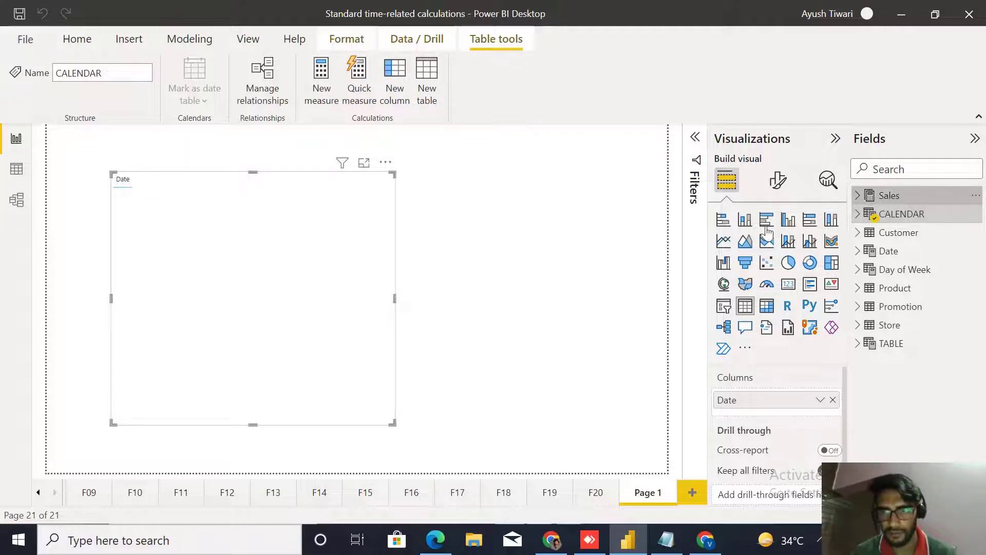
left_click(15, 168)
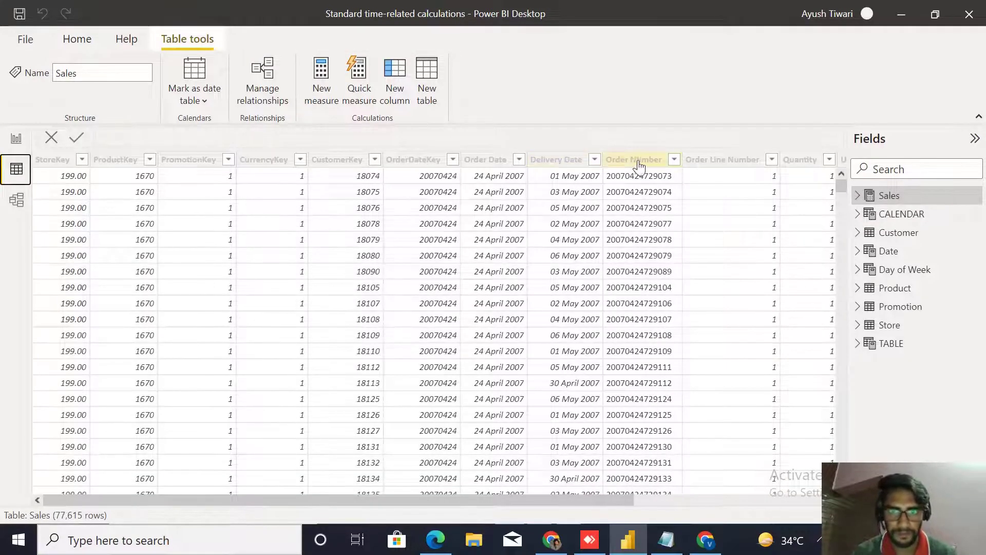
left_click(488, 160)
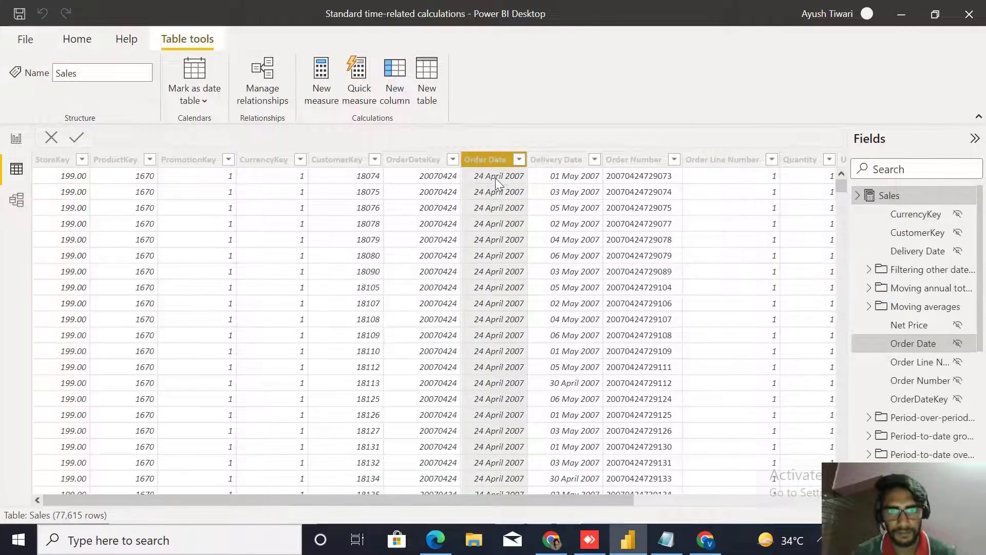
scroll(494, 233, "down", 5)
scroll(494, 233, "up", 5)
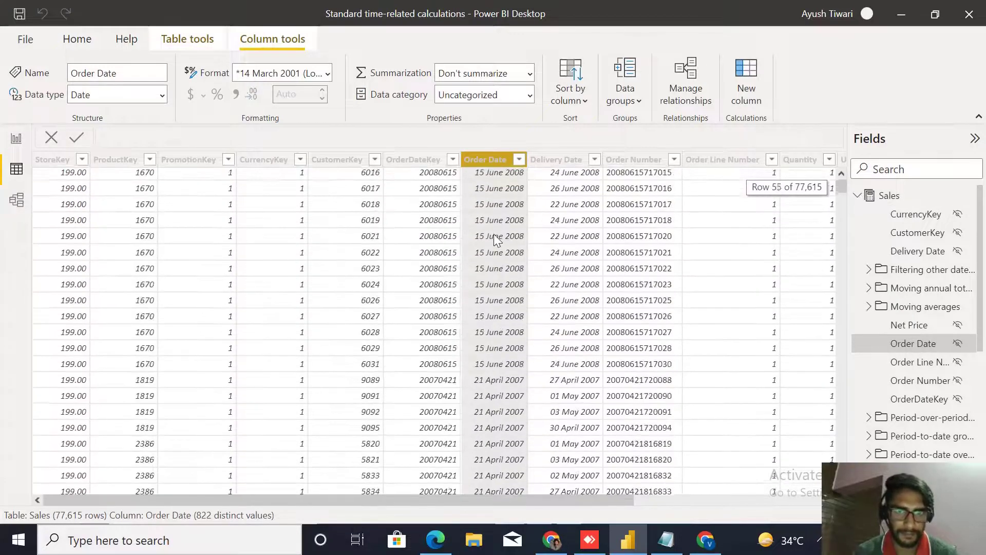
left_click(522, 163)
scroll(735, 303, "down", 5)
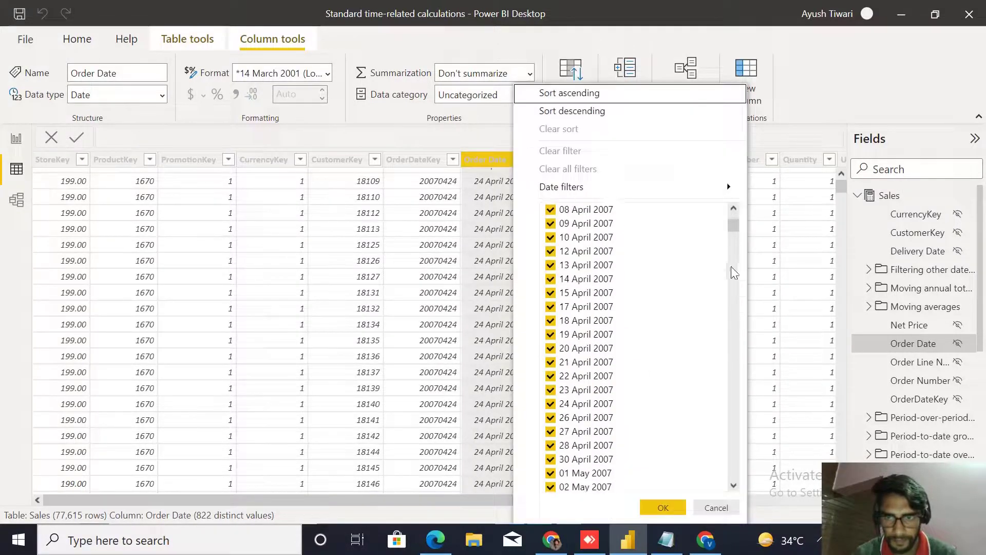
left_click_drag(734, 226, 733, 472)
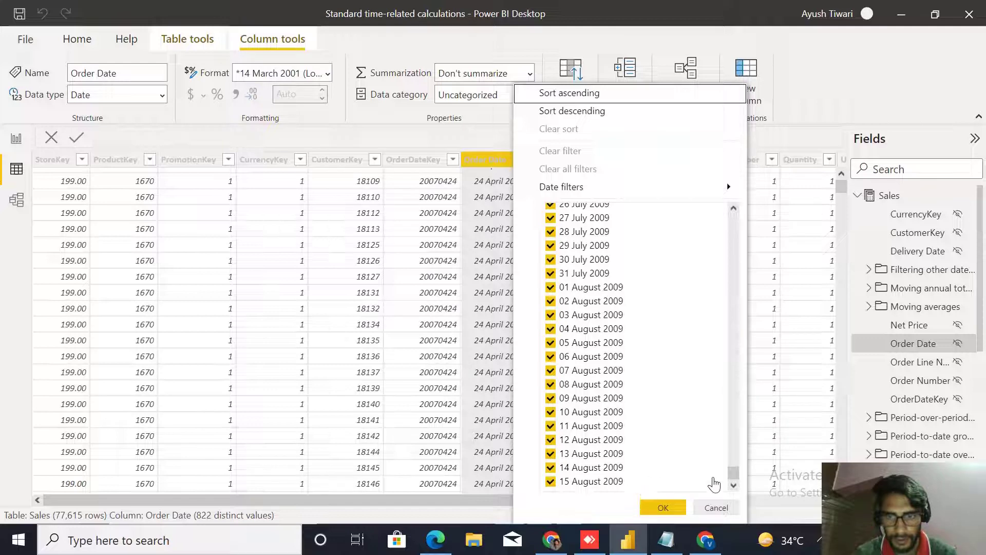
left_click_drag(734, 472, 726, 183)
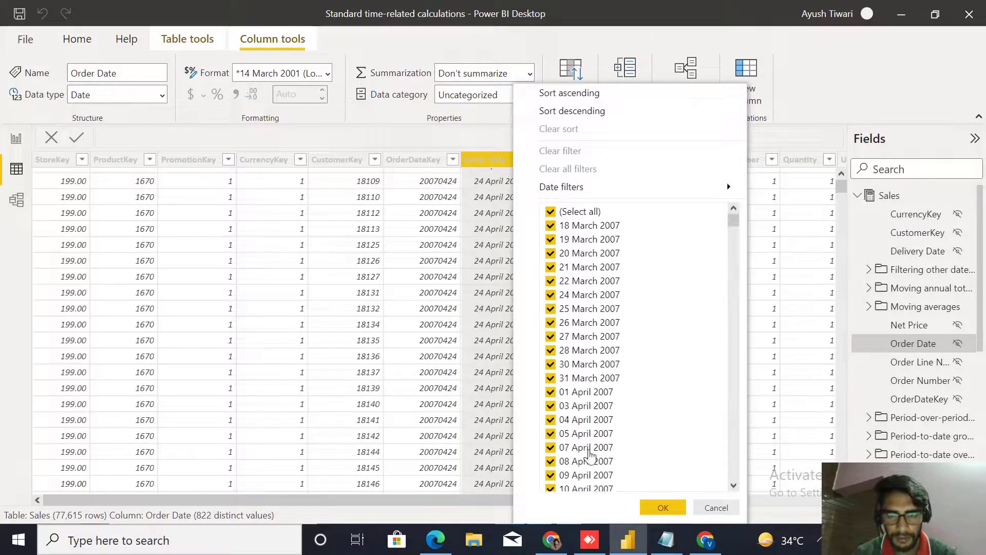
left_click(447, 497)
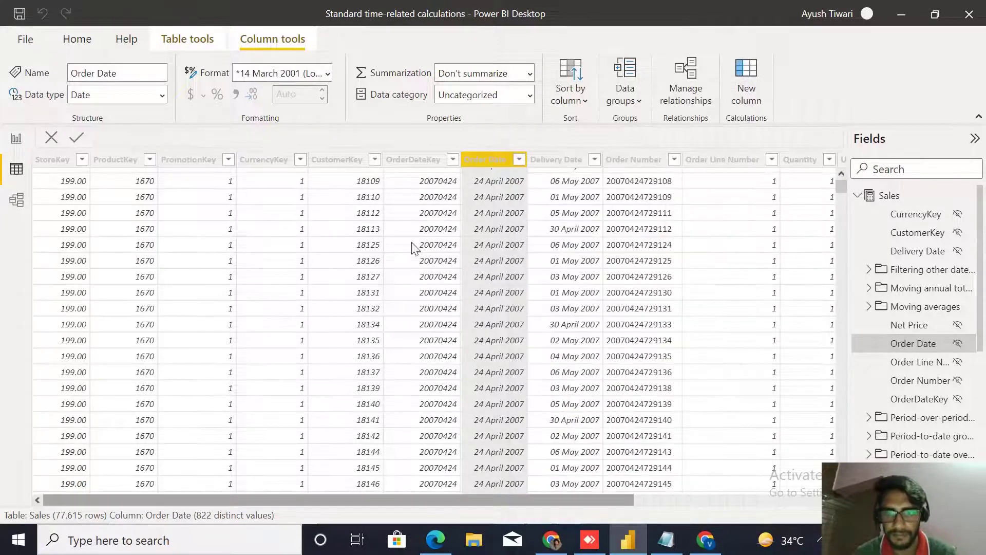
Return to the report view and begin the CALENDAR table's formula with the ADDCOLUMNS function.
left_click(17, 138)
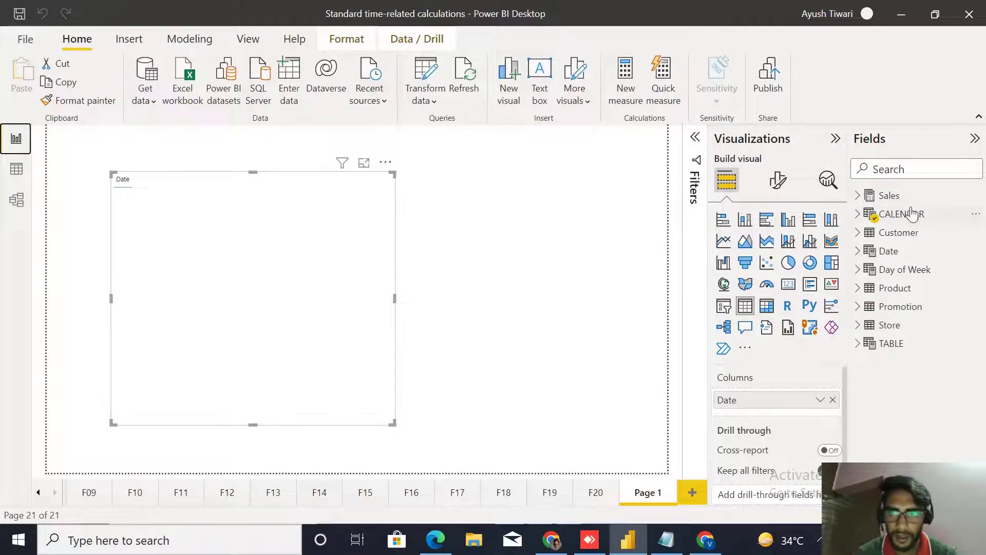
left_click(896, 218)
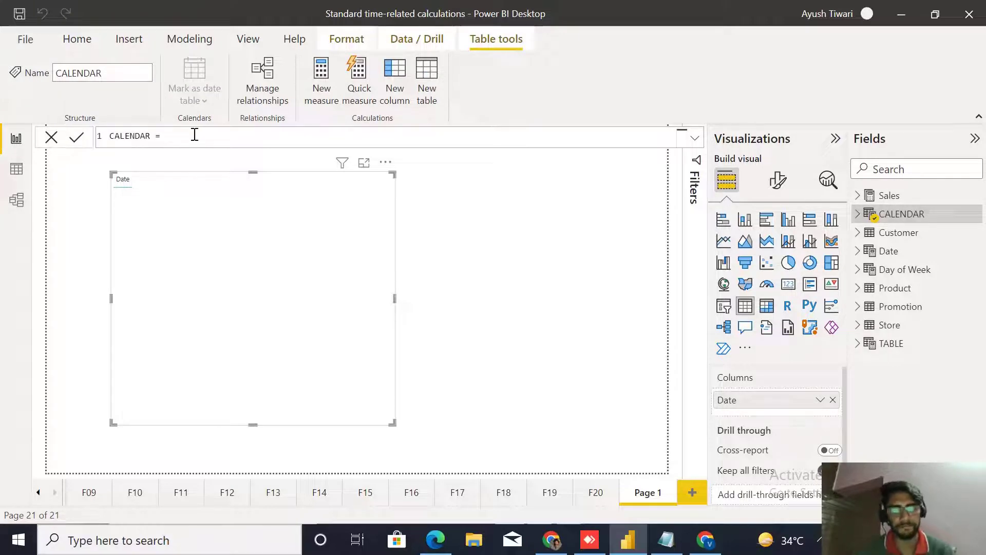
type("A")
key("BackSpace")
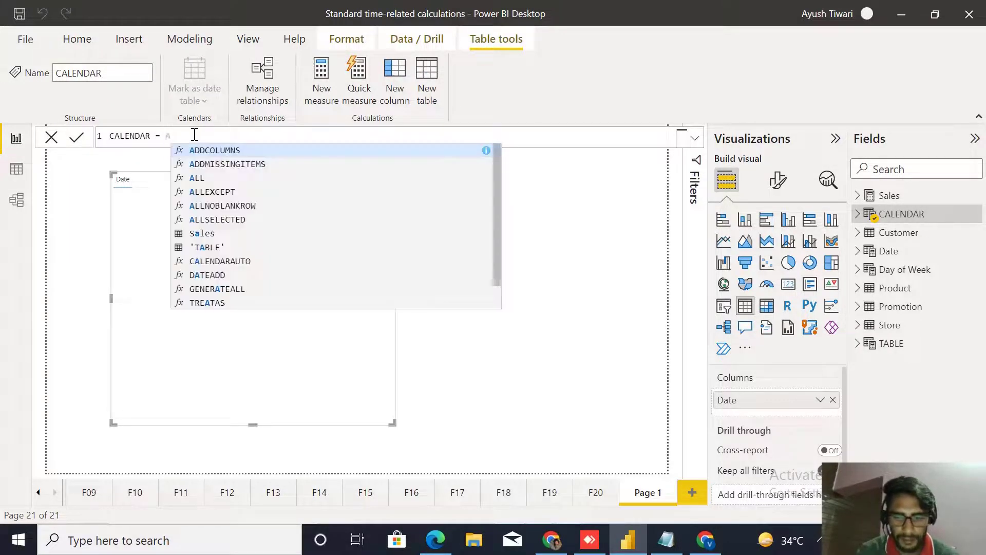
type("A")
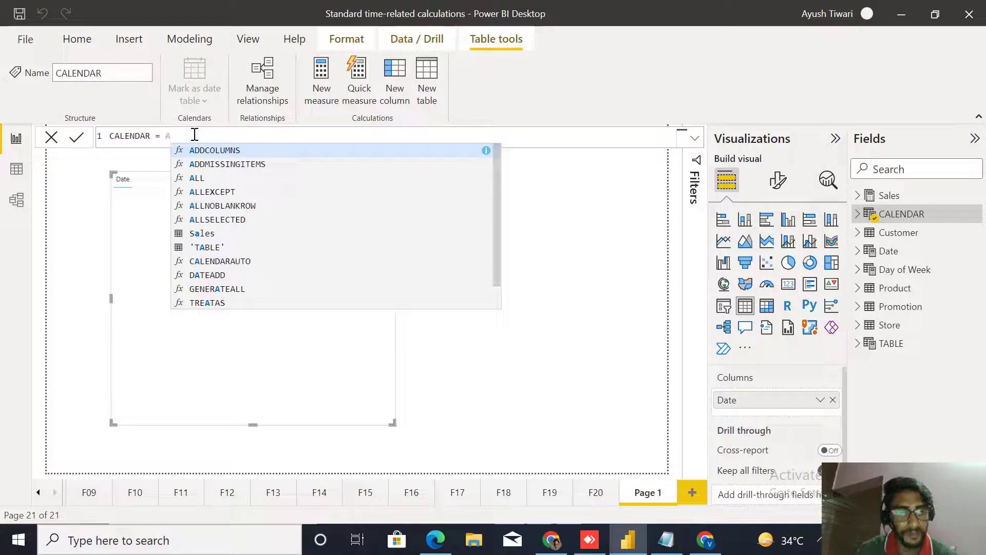
key("Tab")
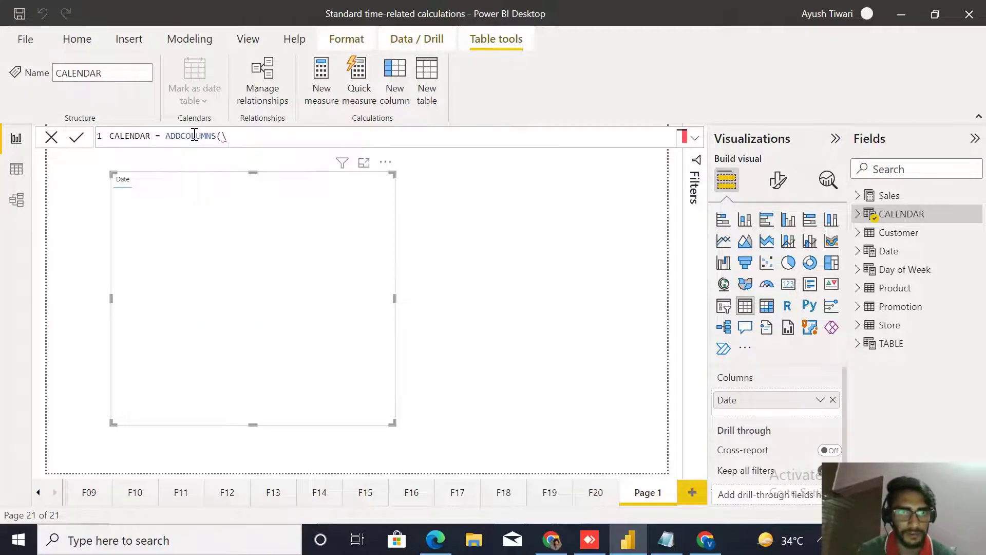
type("mi")
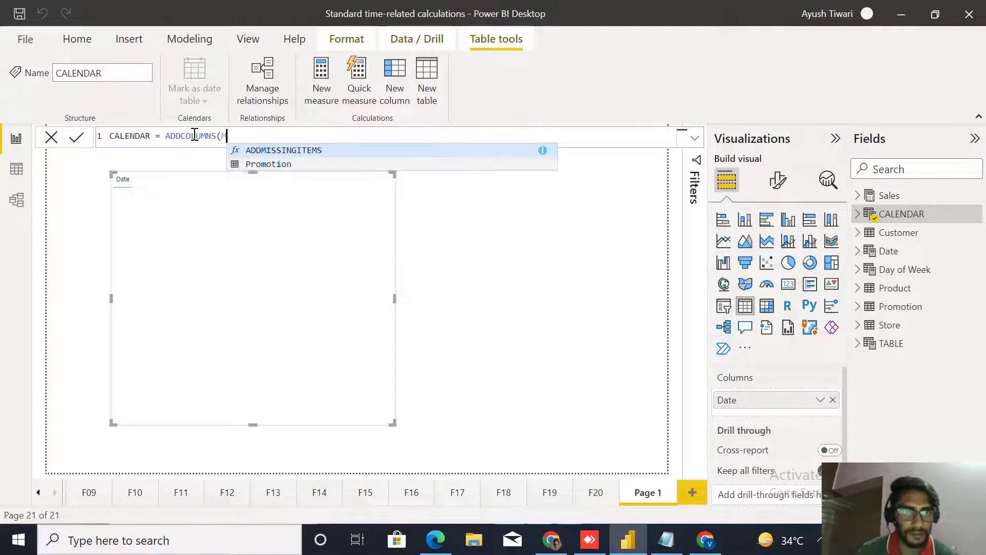
key("BackSpace")
key("BackSpace")
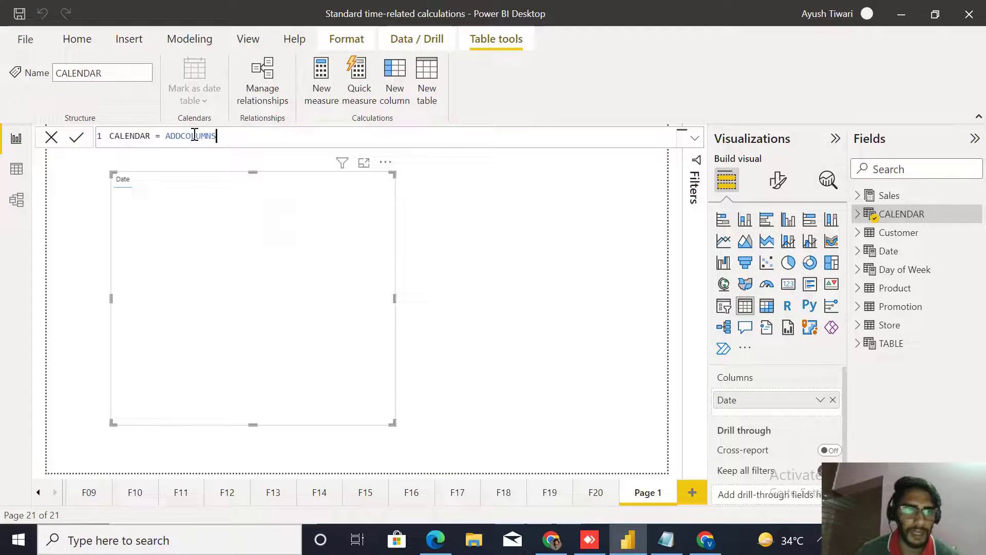
type("(")
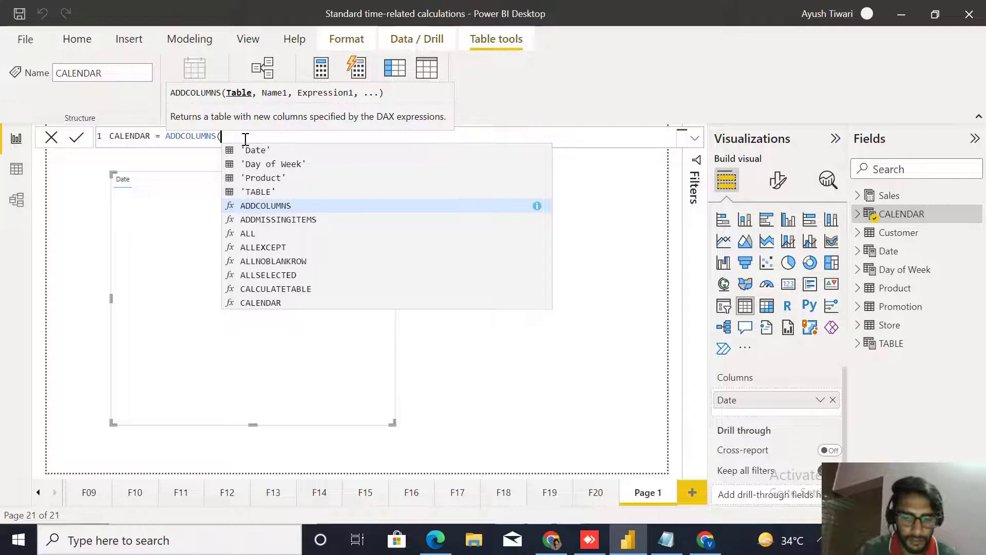
Nest a CALENDAR function inside ADDCOLUMNS with MIN(Sales[Order Date]) as its start date.
type("CALEN")
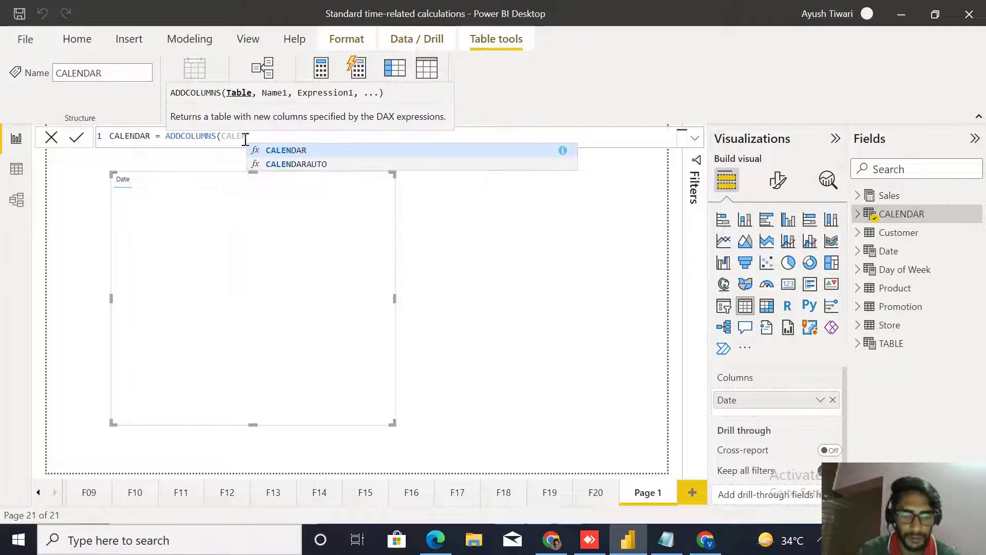
key("Tab")
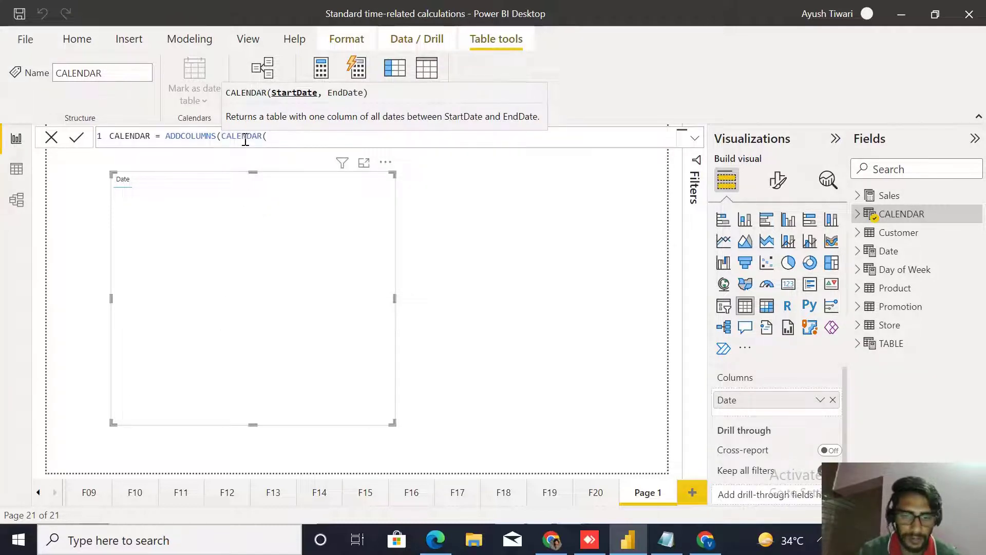
type("MIN")
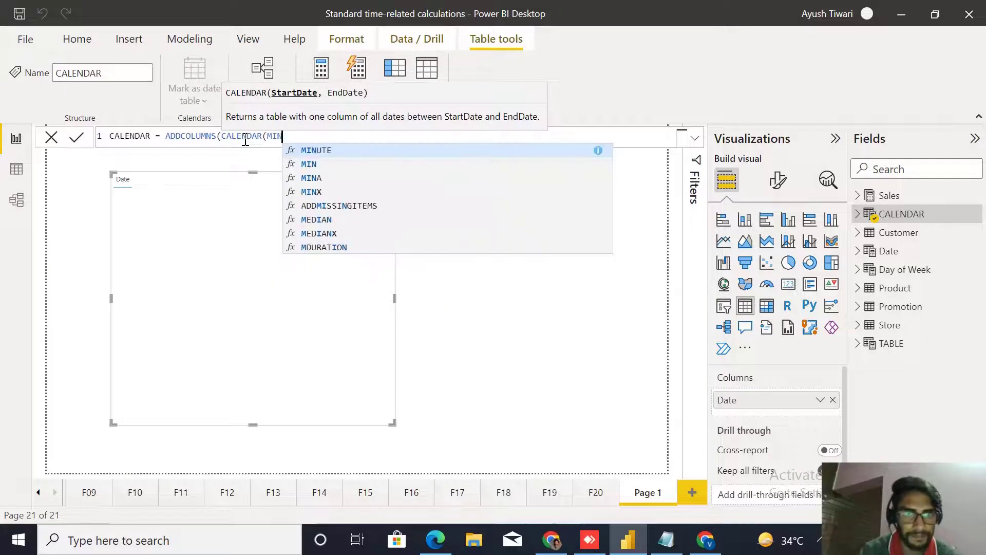
key("Up")
key("Up")
key("Up")
key("Up")
key("Up")
key("Up")
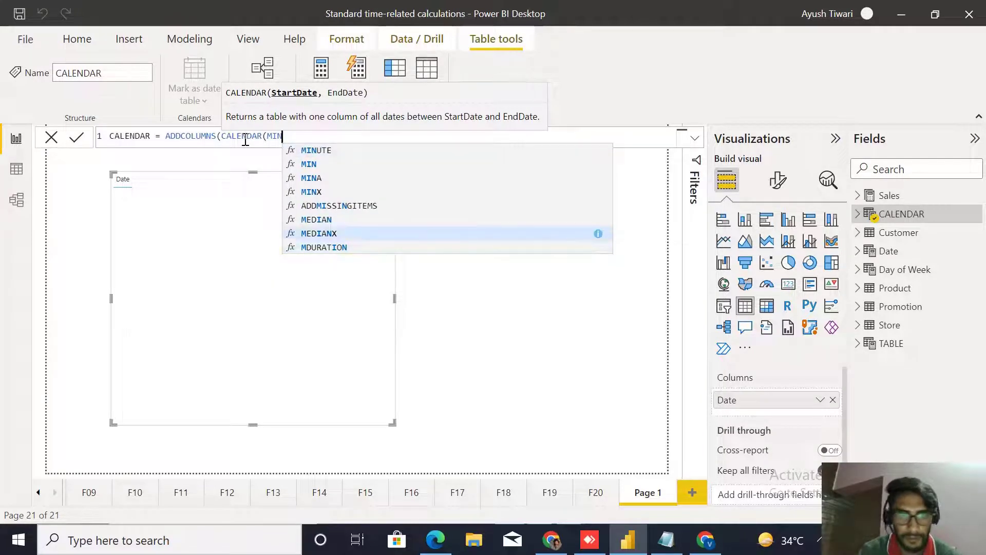
type("(")
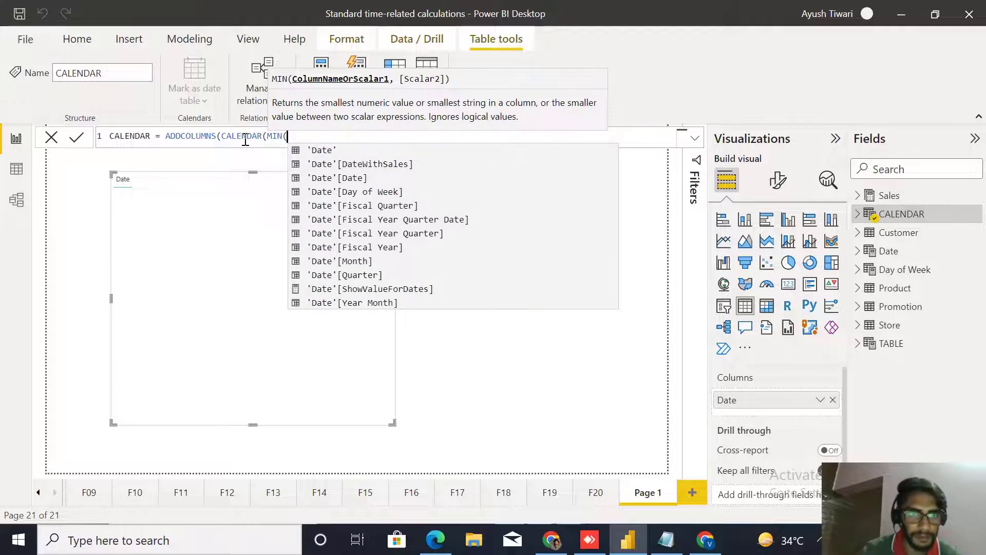
type("SALES")
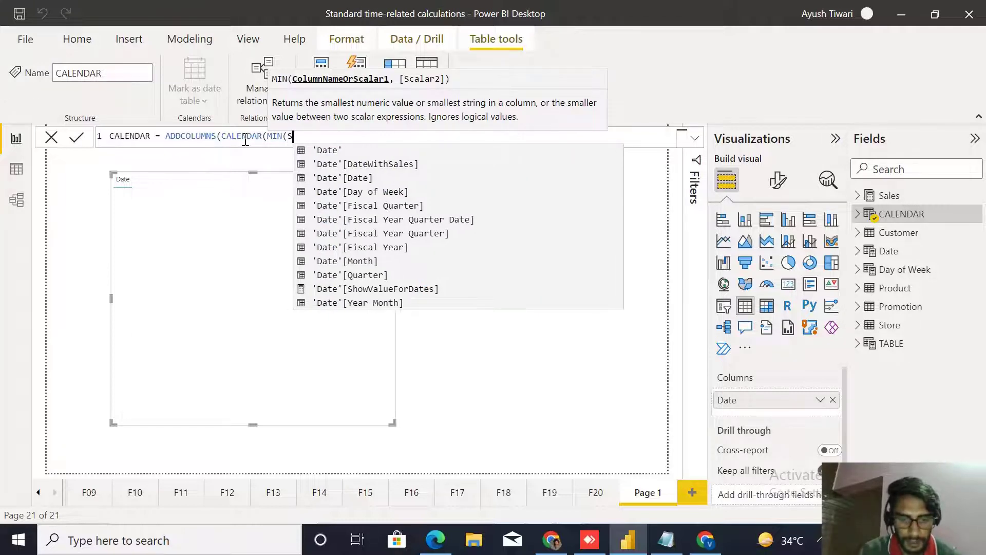
key("Down")
key("Down")
key("Down")
key("Down")
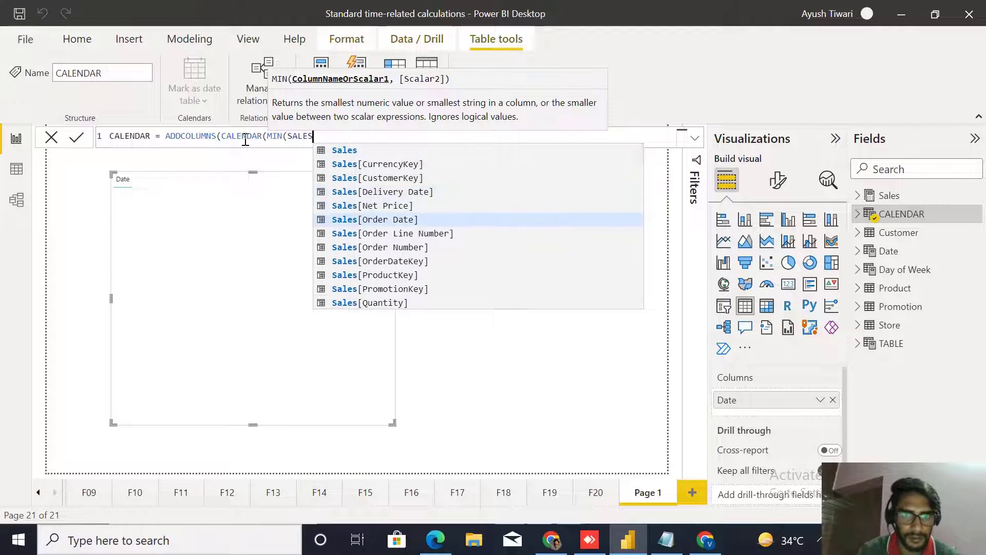
key("Tab")
type("),")
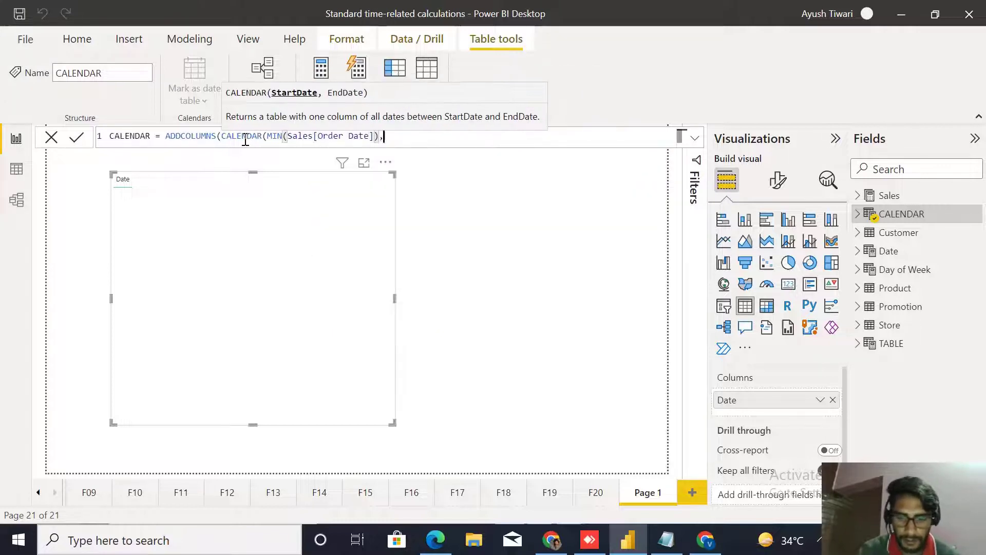
Enter MAX(Sales[Order Date]) as the end date and close the nested CALENDAR function.
type("MAX")
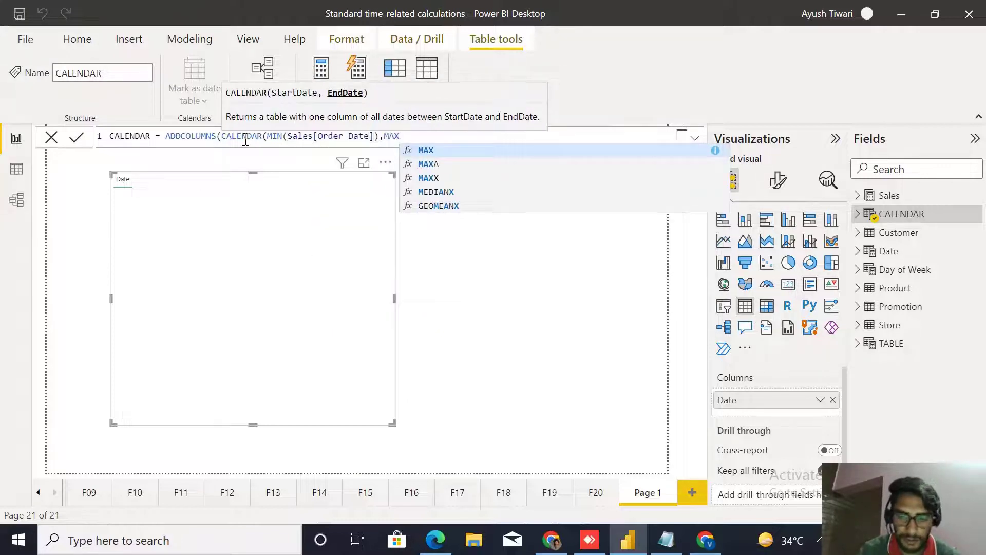
type("(SAL")
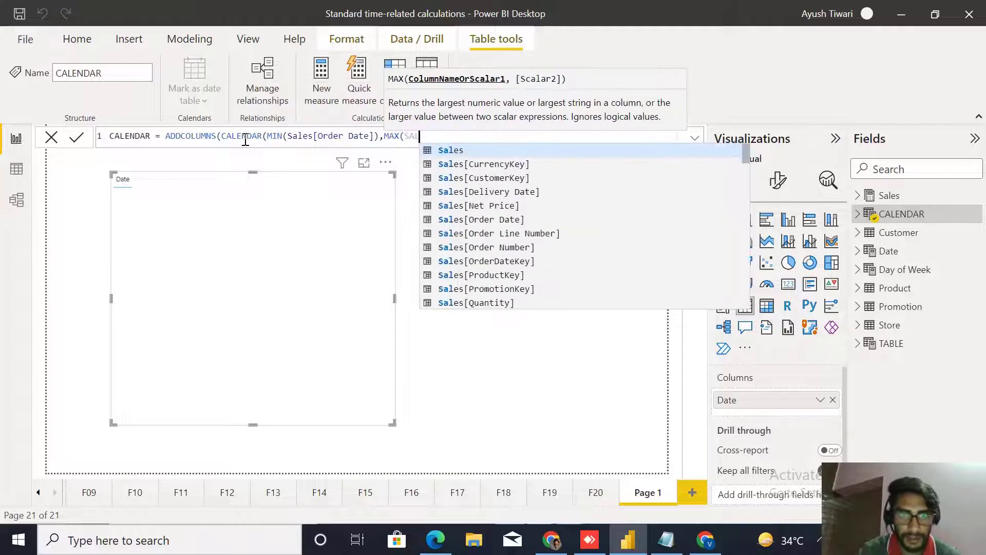
key("Tab")
key("Down")
key("Down")
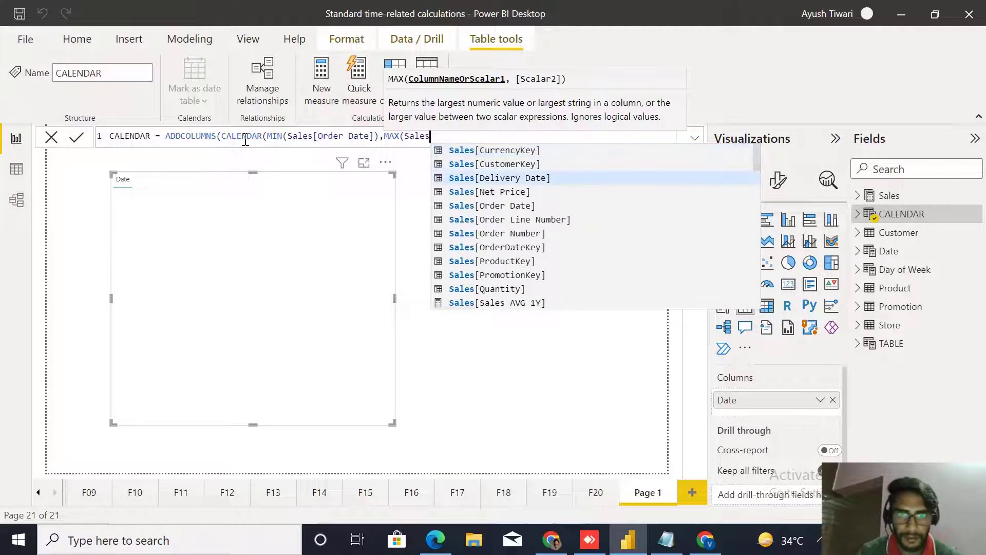
key("Down")
key("Tab")
type(")")
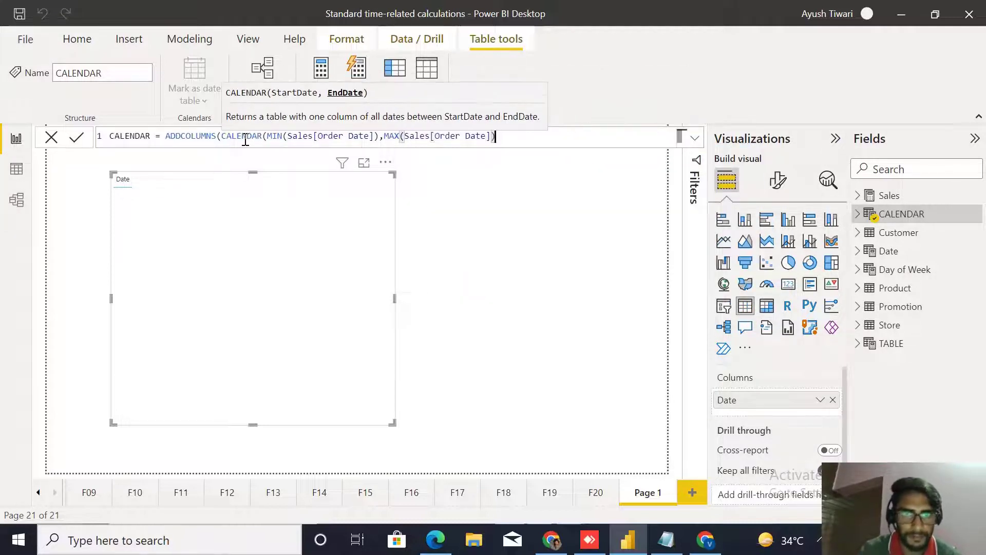
type(")")
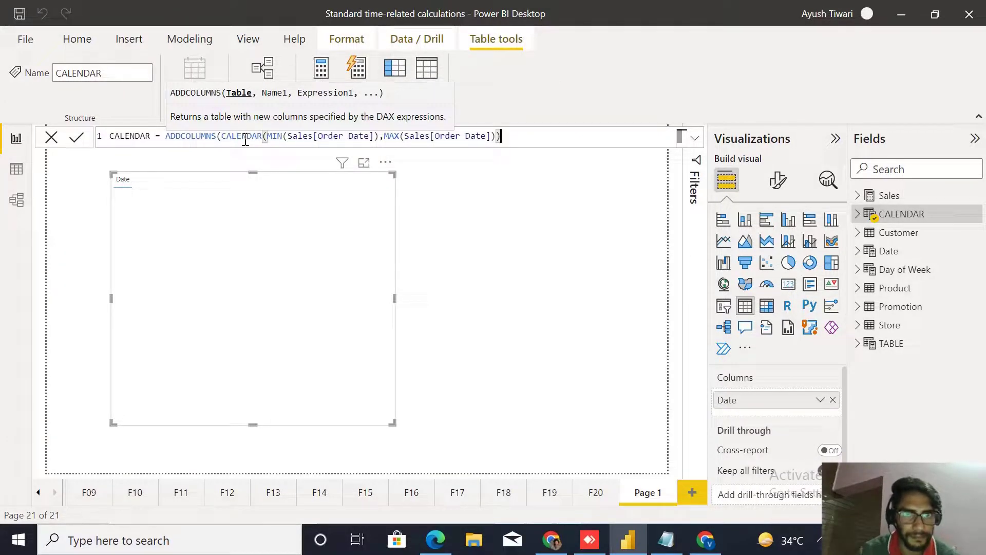
key("Left")
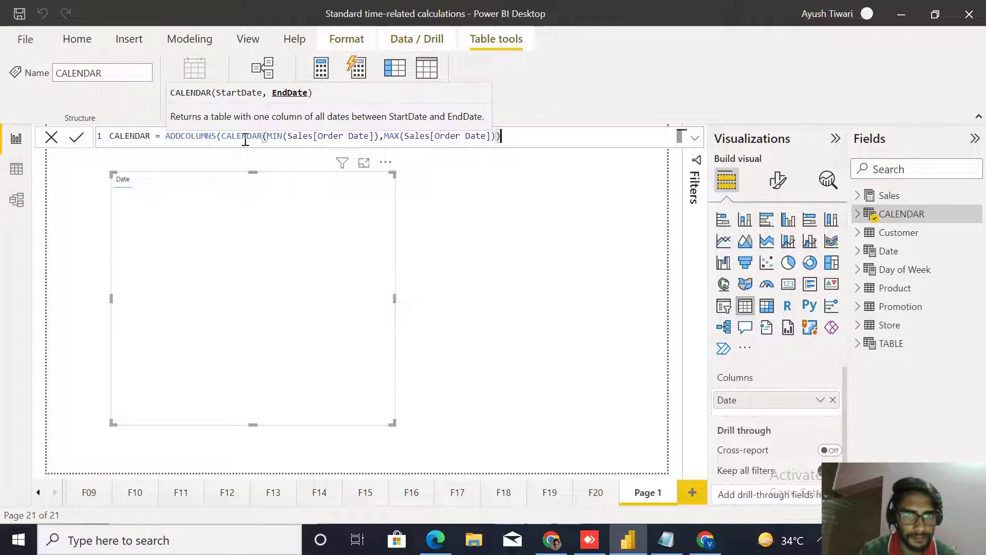
key("Right")
key("Left")
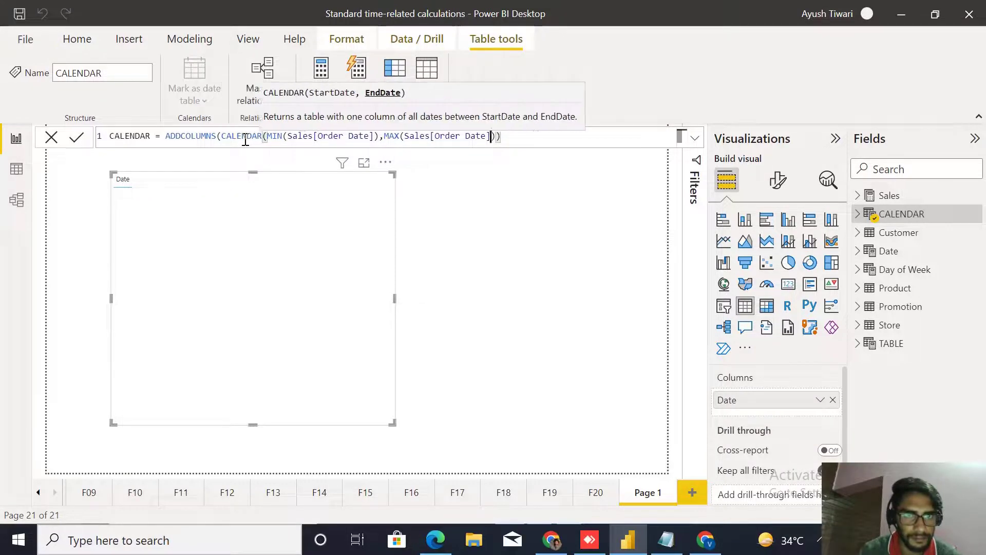
key("Left")
key("Right")
key("Right")
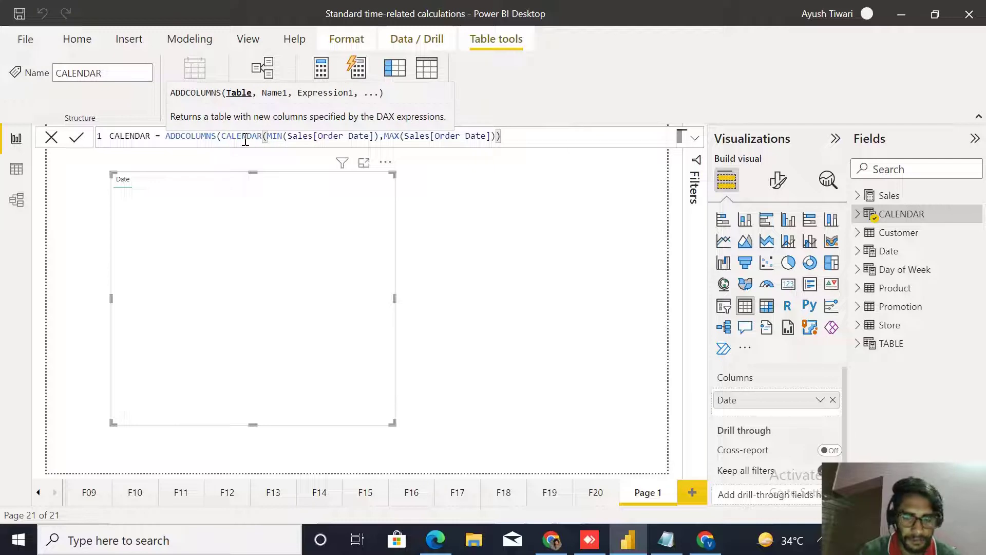
Name the first added column "YEAR" as the next ADDCOLUMNS argument after the nested CALENDAR function.
type(",")
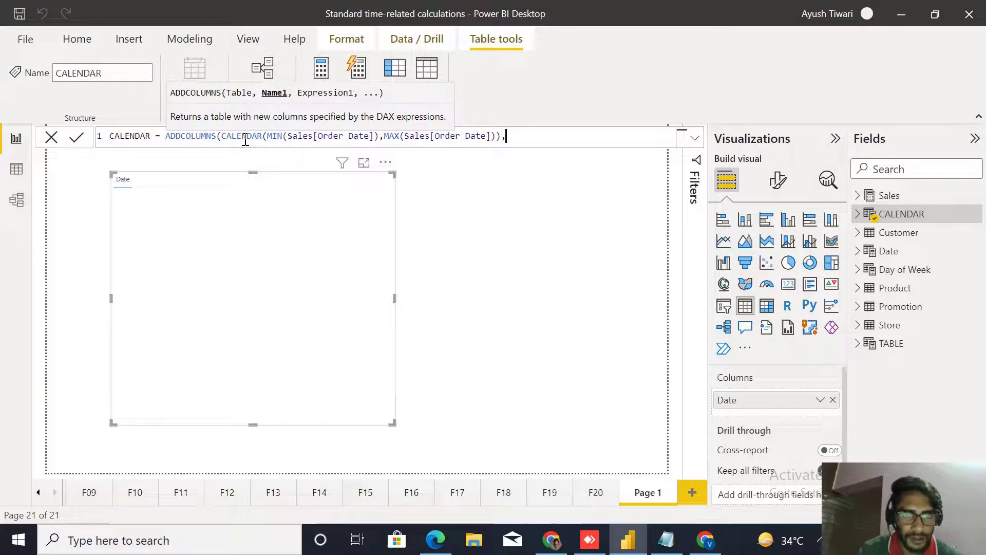
type("\"\"")
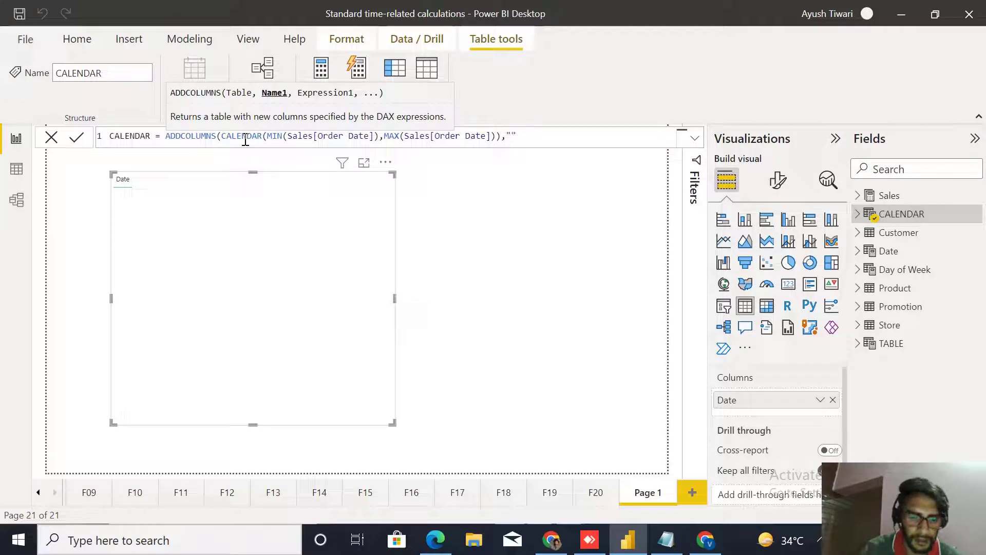
type("yEAR")
key("Left")
key("Left")
key("Left")
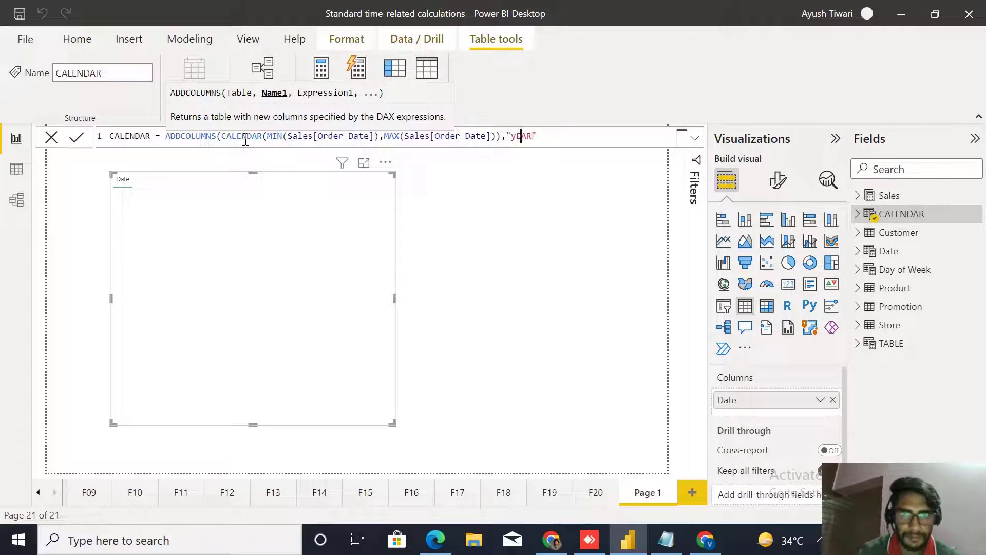
key("BackSpace")
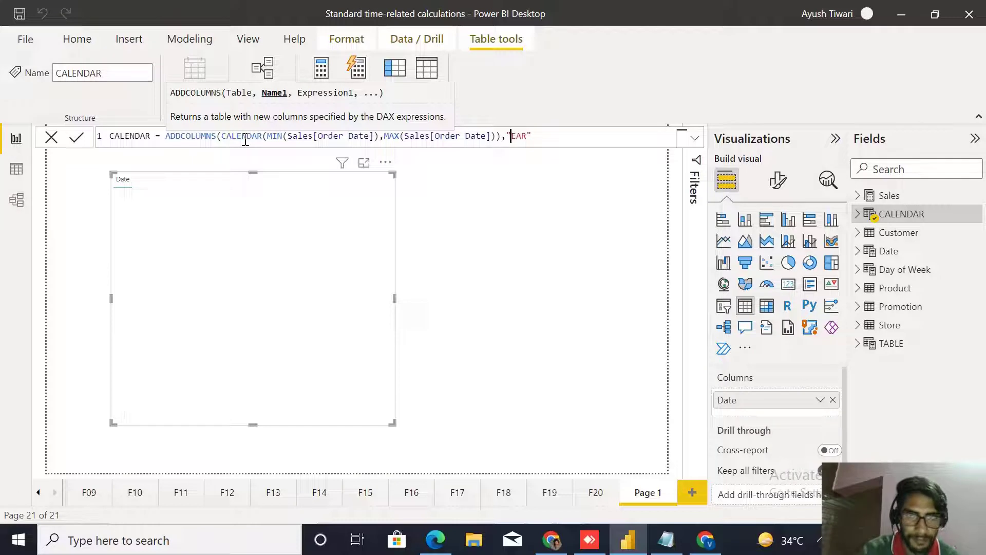
type("y")
key("BackSpace")
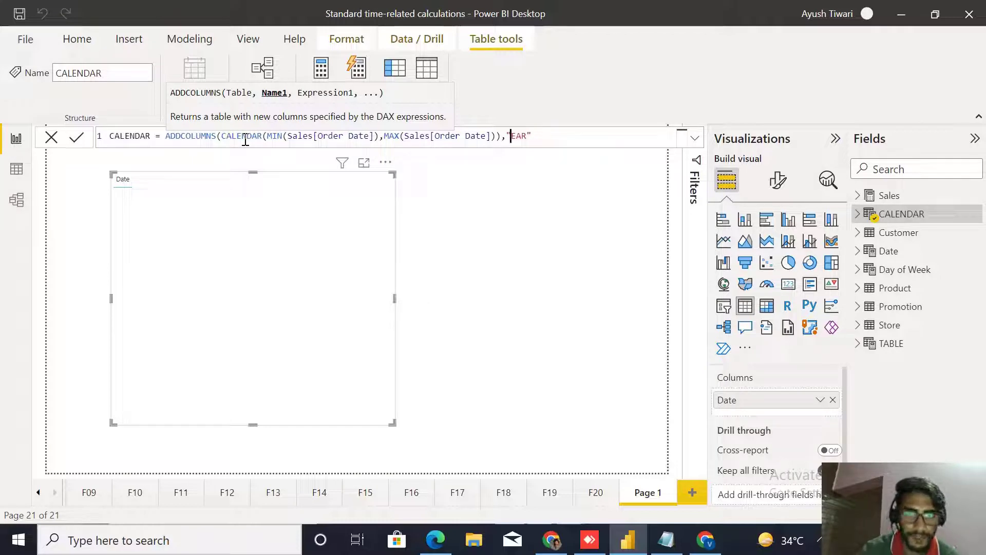
type("Y")
key("Right")
key("Right")
key("Right")
key("Right")
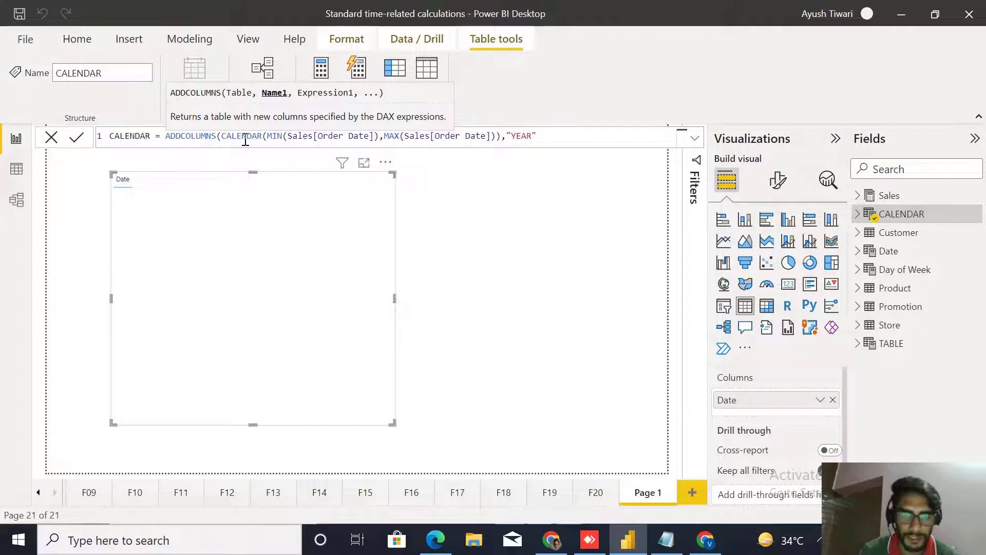
Define the "YEAR" column's expression as YEAR([Date]).
type(",\"\"")
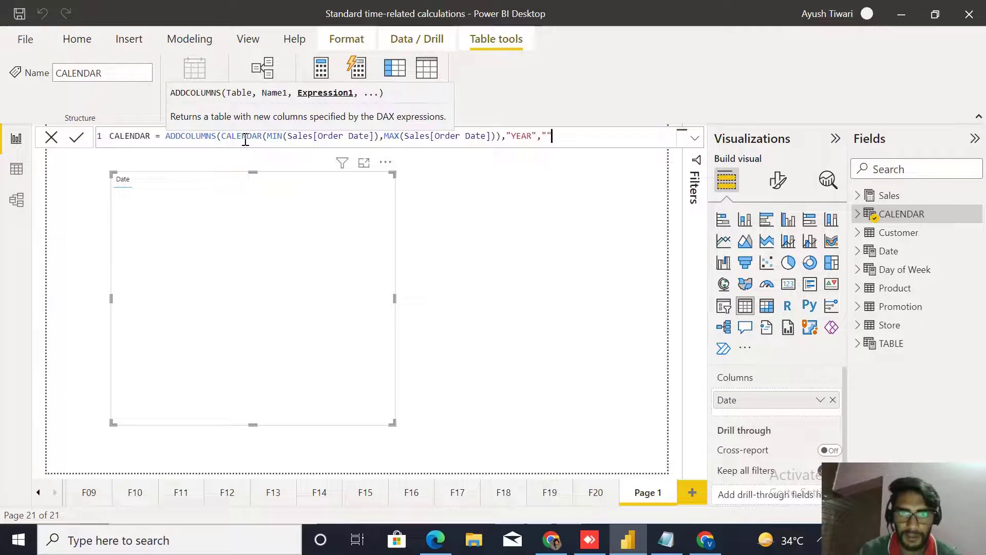
key("BackSpace")
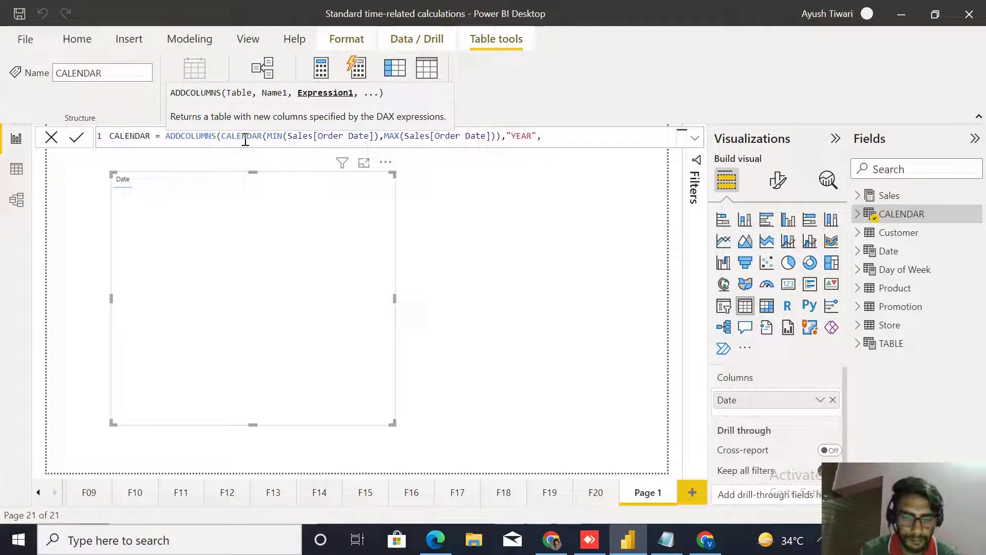
type("YEA")
key("Tab")
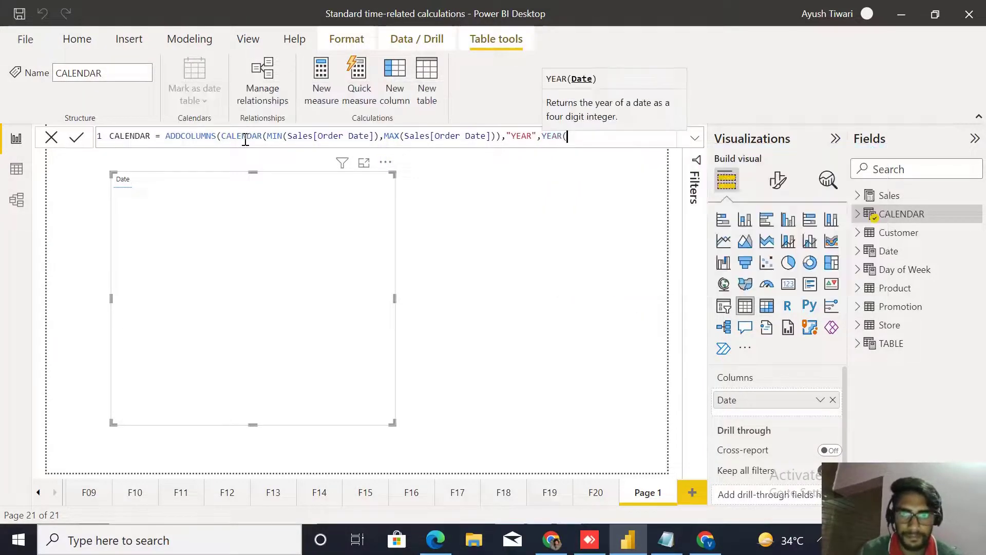
type("[")
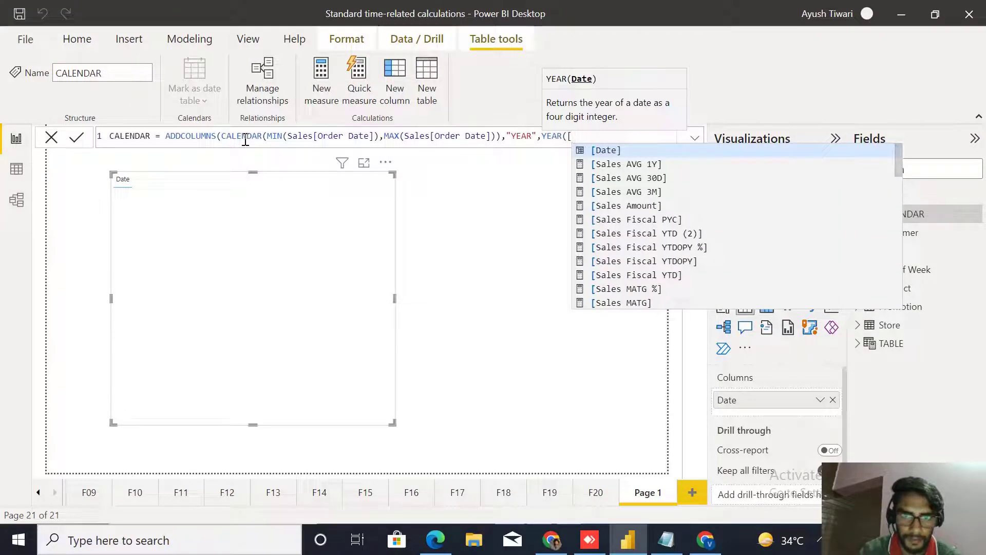
key("Tab")
type(")")
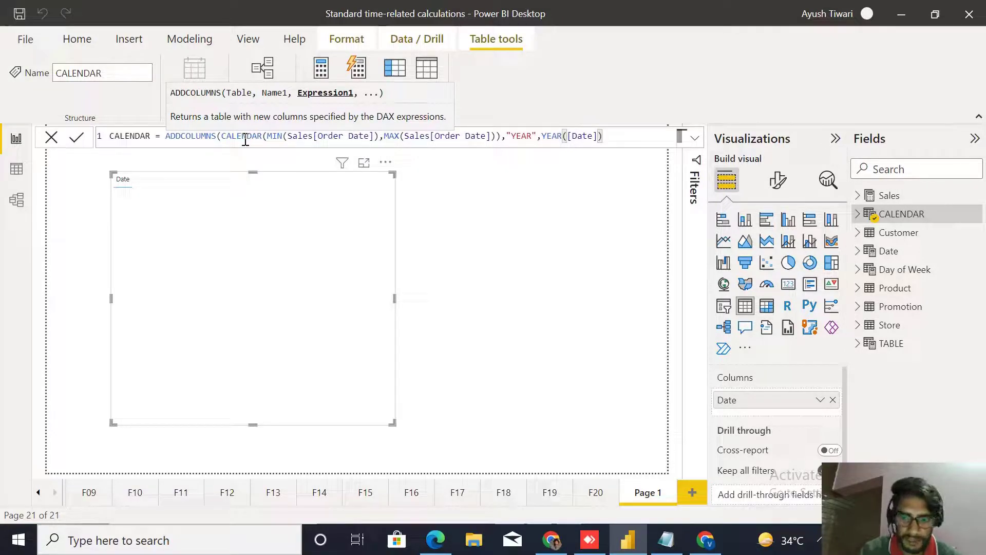
Name the second added column "QUARTER" in the ADDCOLUMNS formula.
type(",")
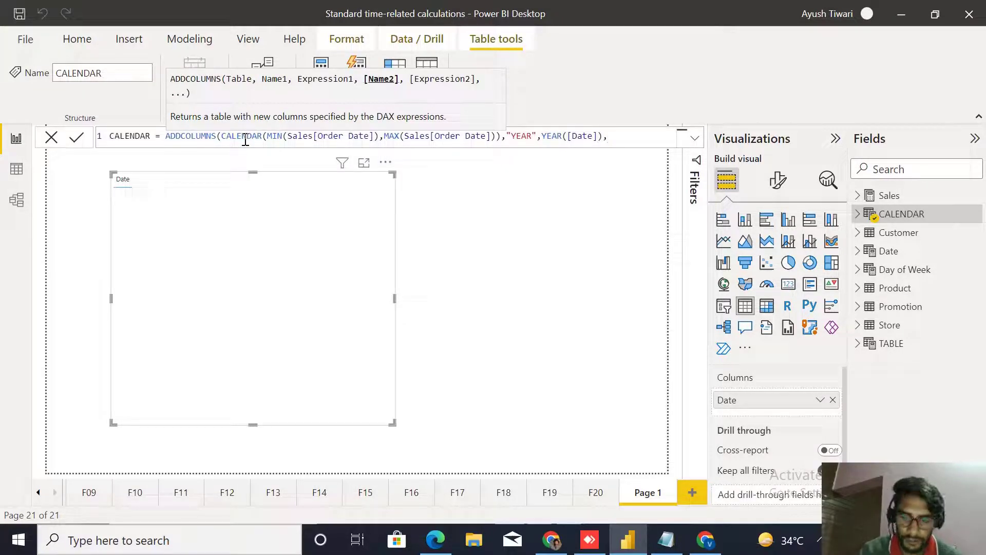
type("\"\"")
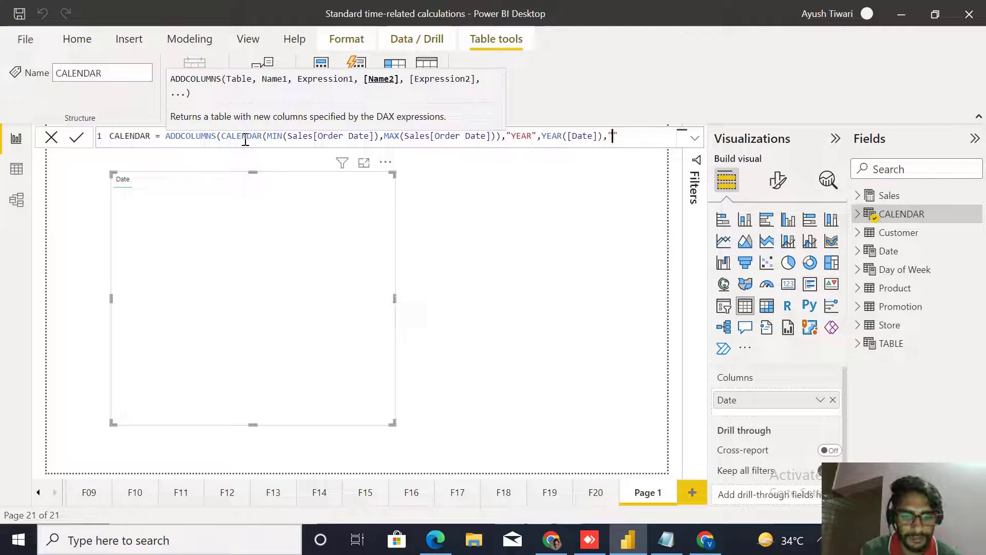
type("QUARTED")
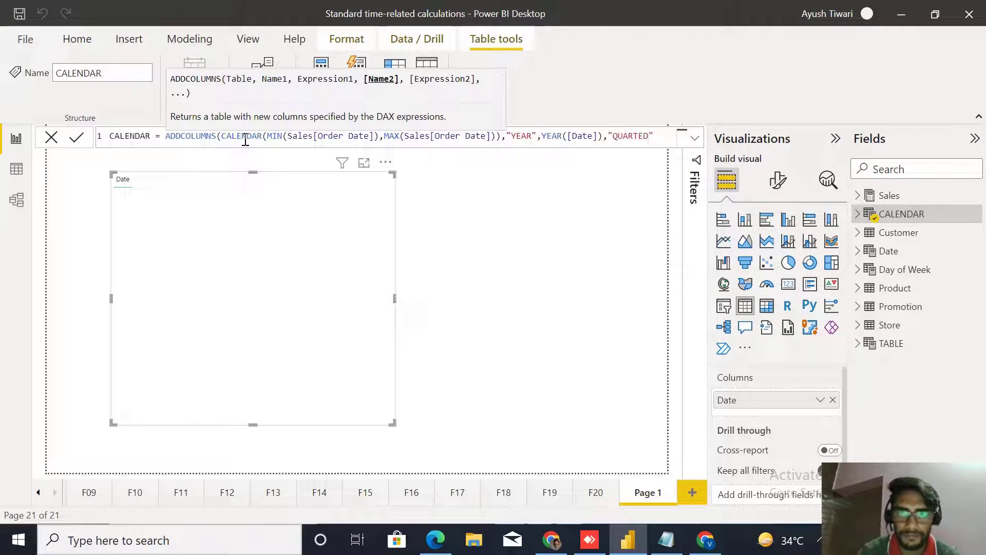
key("BackSpace")
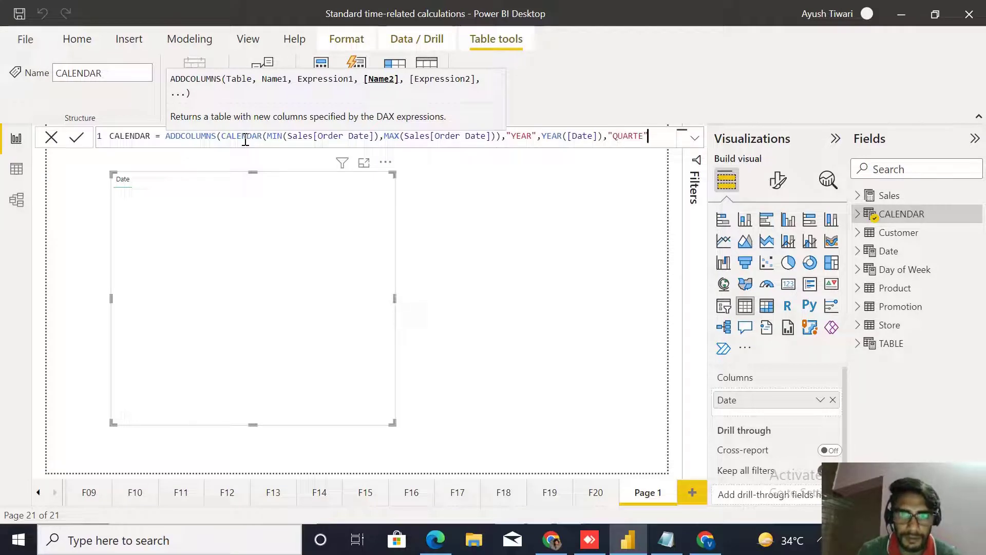
type("R\"")
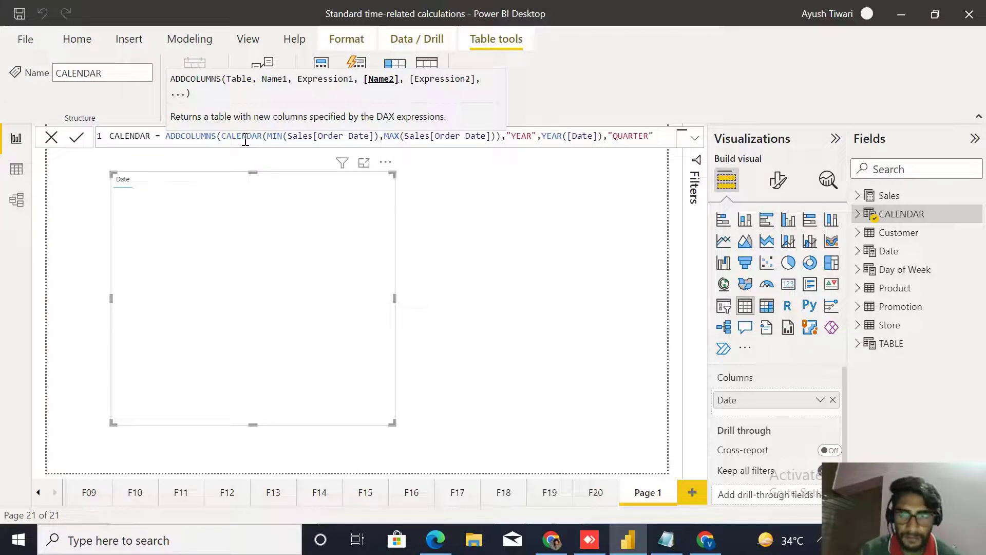
Define the "QUARTER" column as FORMAT([Date],"QQ") and open a quoted name for a third column.
type(",FORNA")
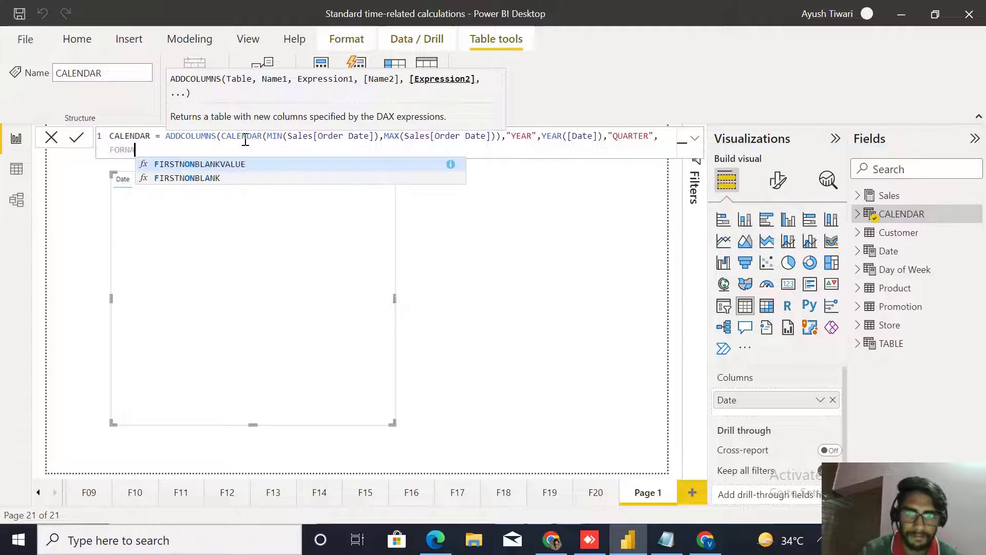
key("BackSpace")
key("BackSpace")
key("BackSpace")
key("BackSpace")
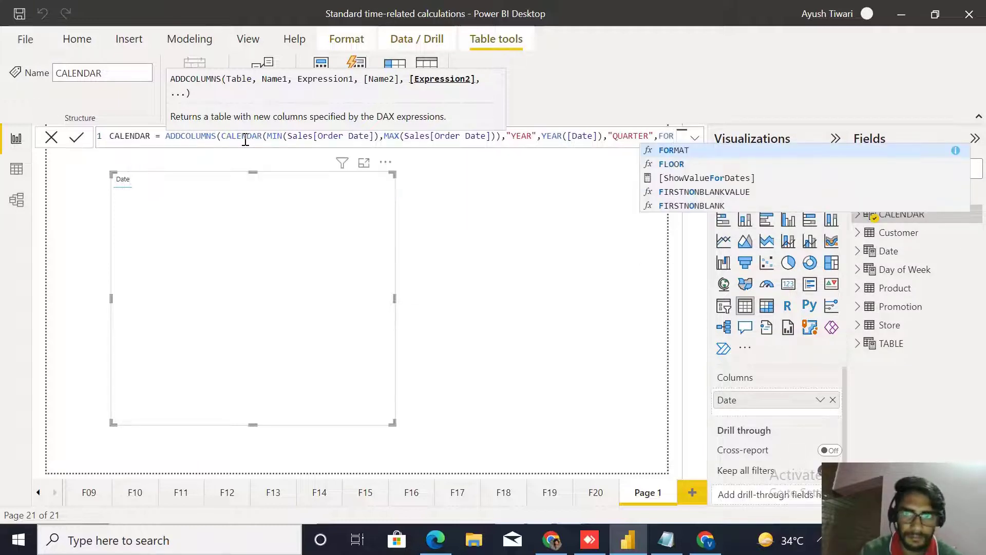
key("Tab")
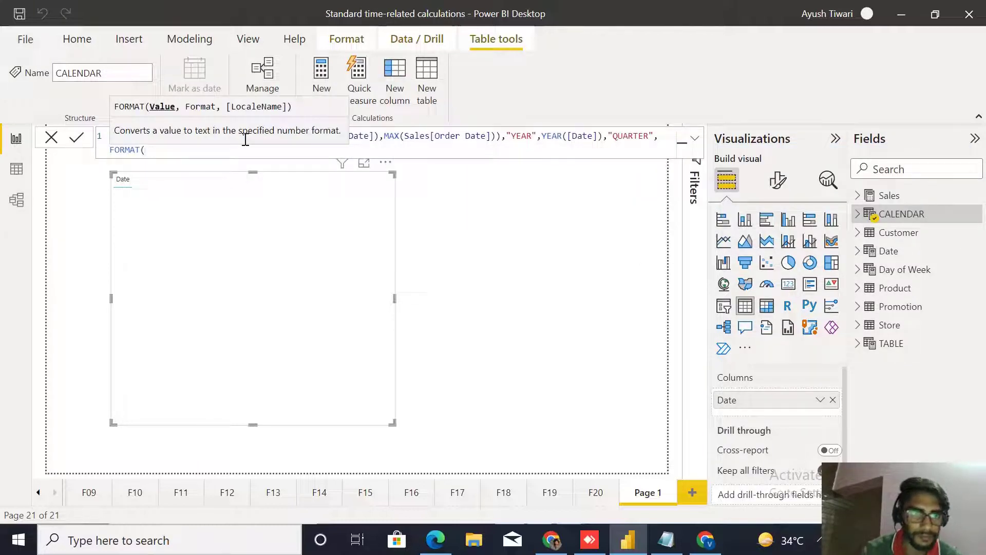
type("[")
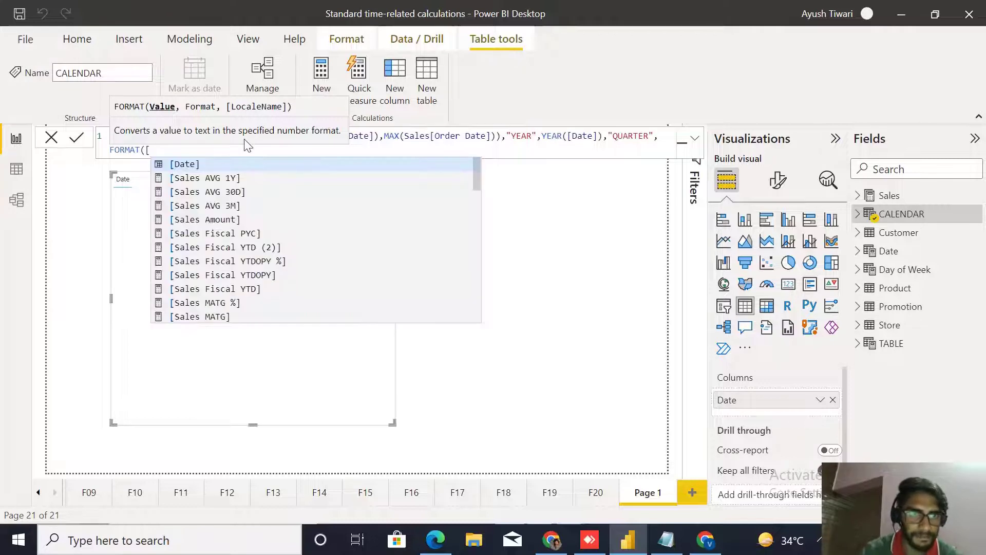
key("Tab")
type(",\"")
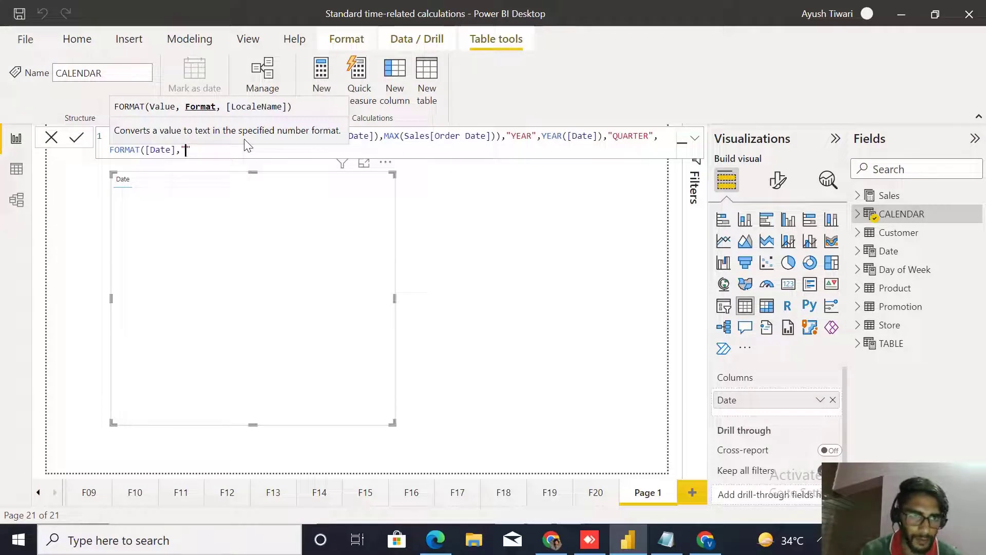
type("QQ")
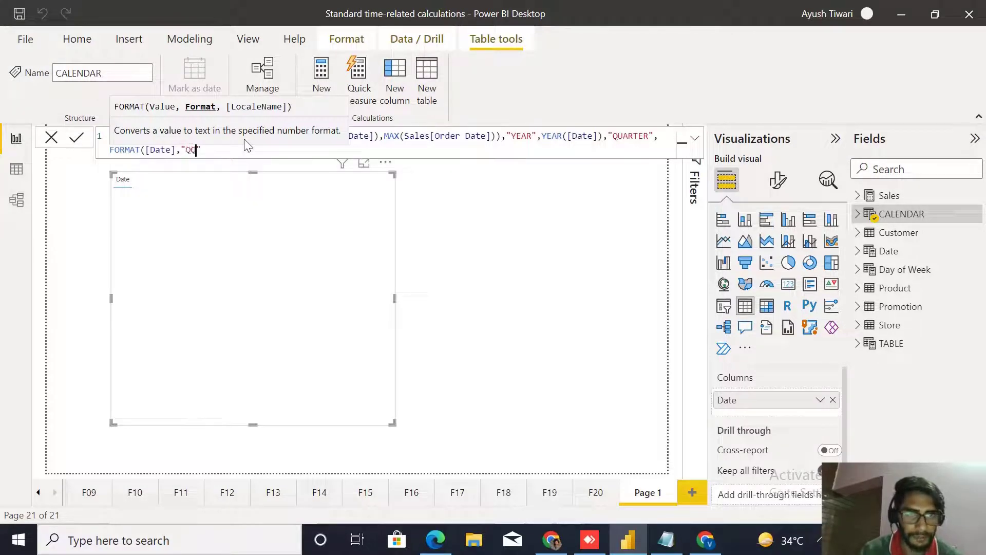
type("\")")
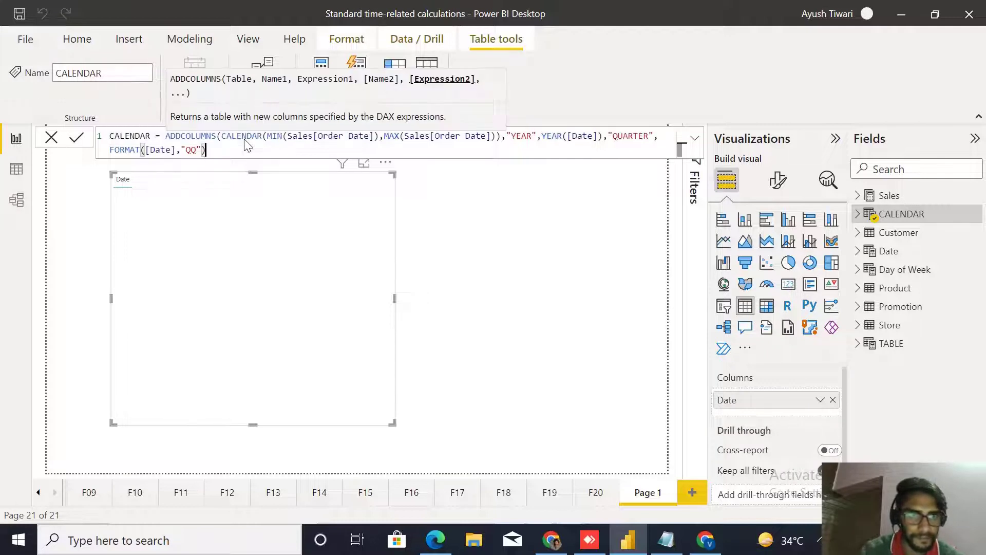
type(",\"")
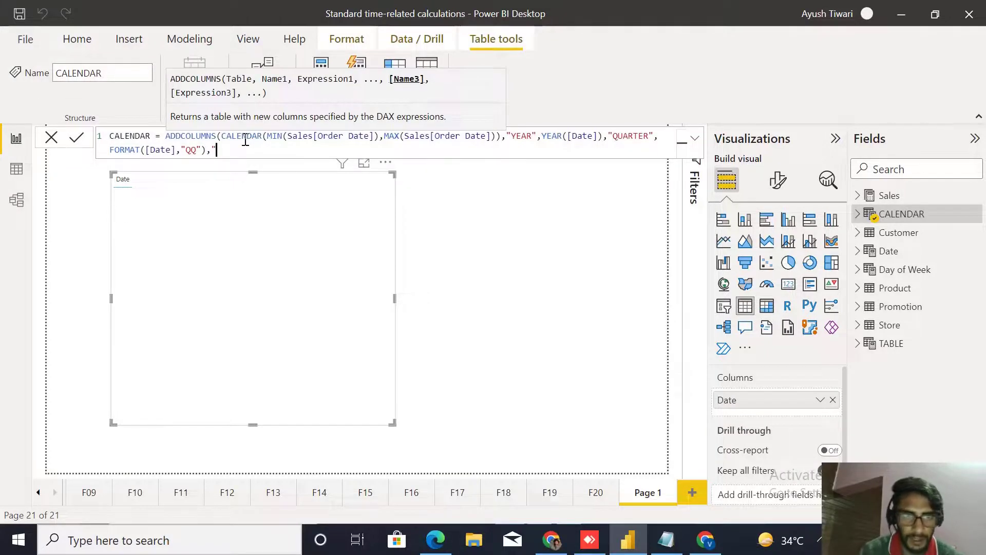
type("WEE")
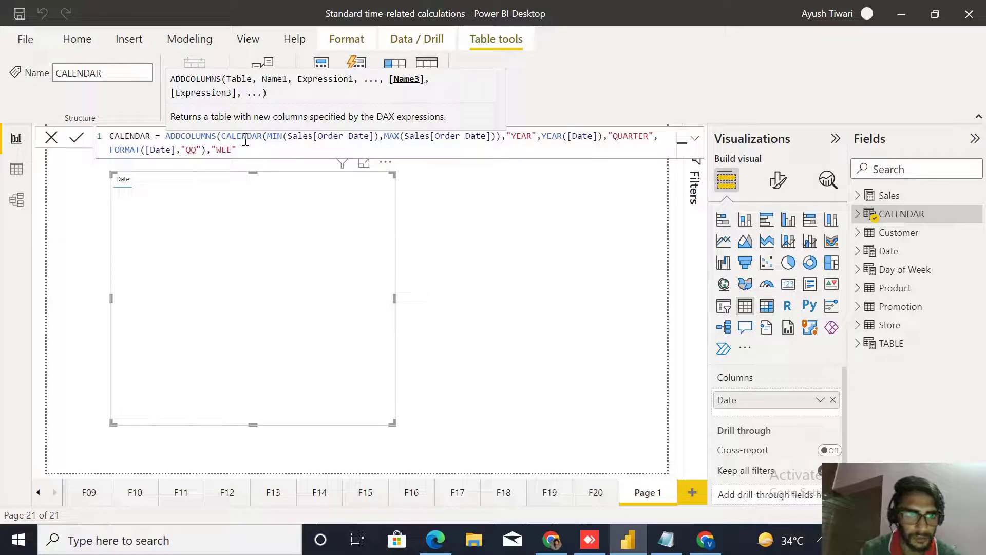
key("BackSpace")
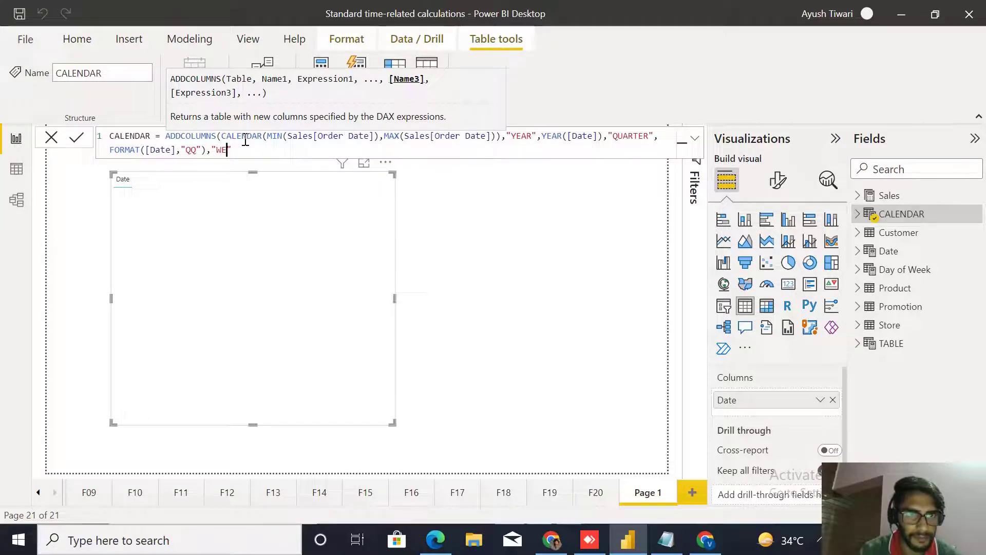
key("BackSpace")
key("BackSpace")
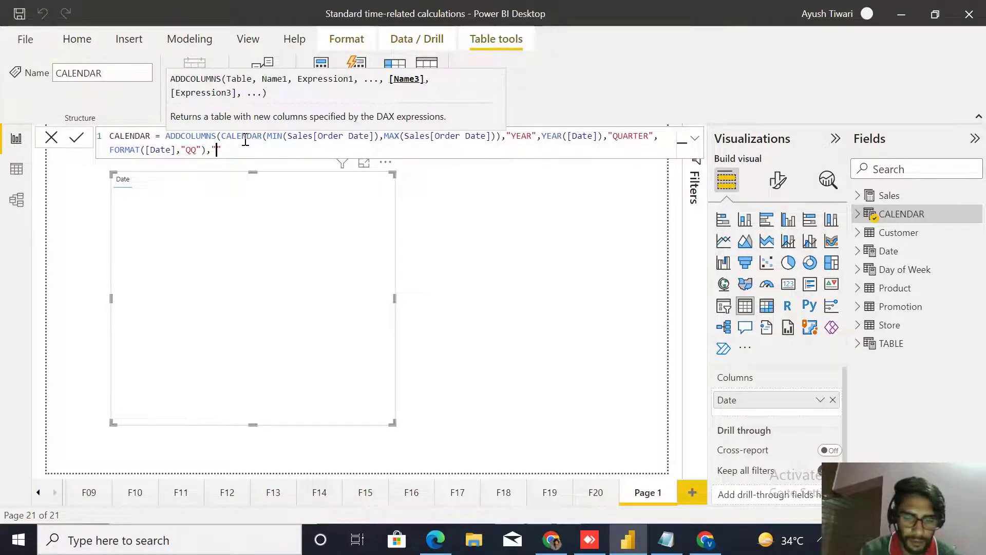
Name the third added column "MONTH" and define it as FORMAT([Date],"MM"), ending with a comma for another column.
type("MONTH\"")
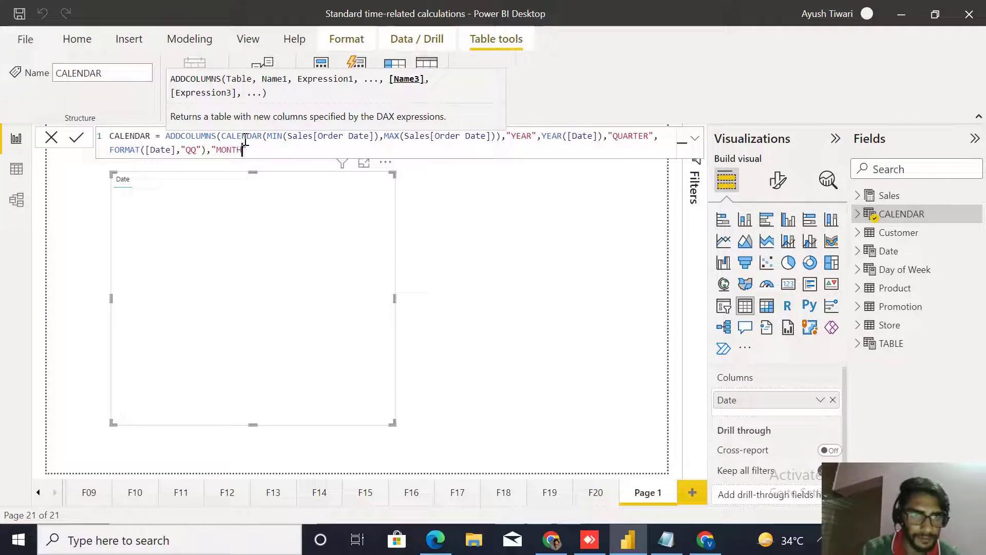
type(",")
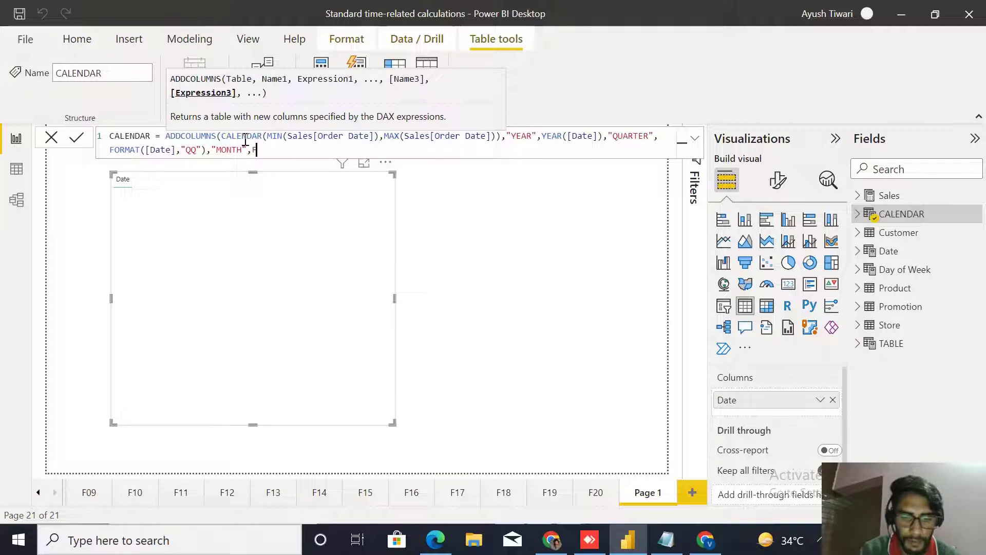
type("FOR")
key("Tab")
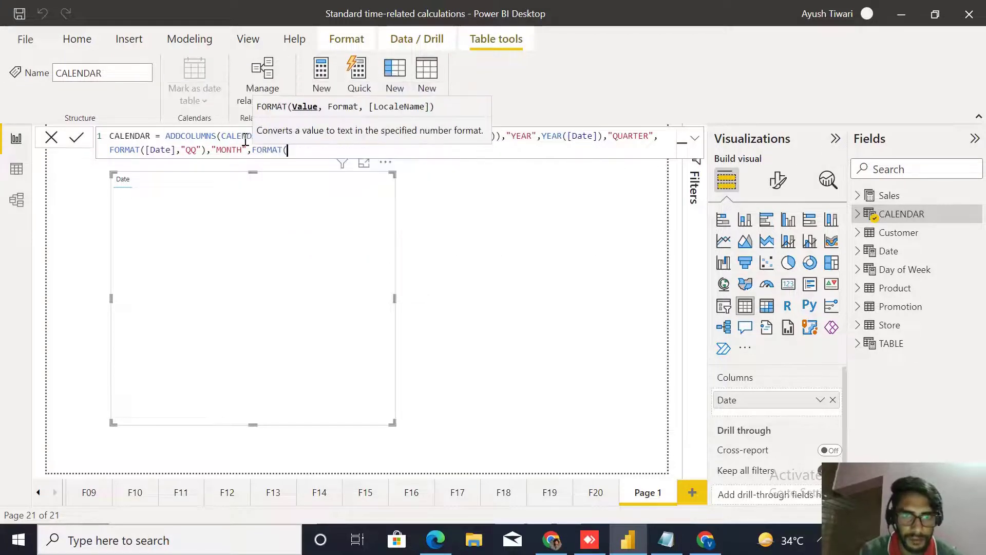
type("[")
key("Tab")
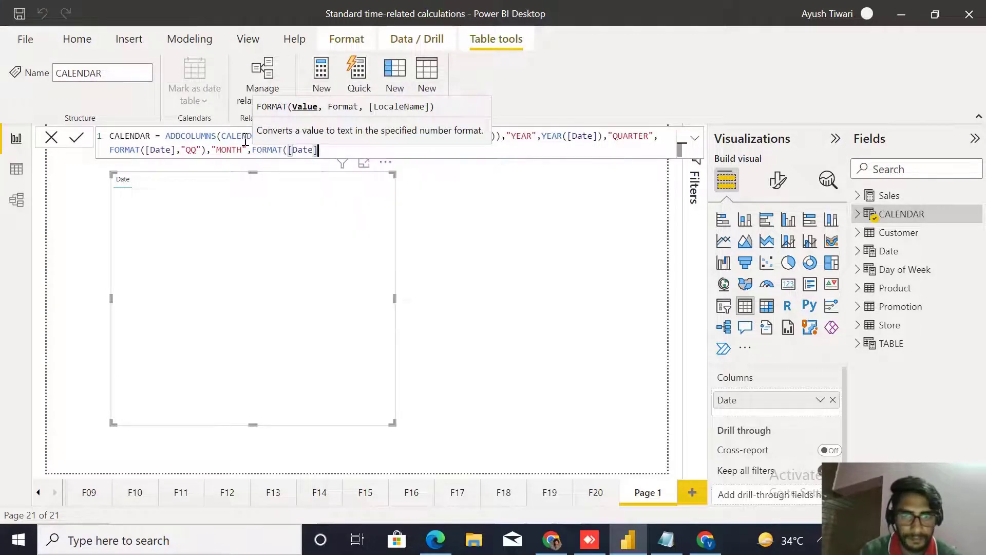
type(",\"")
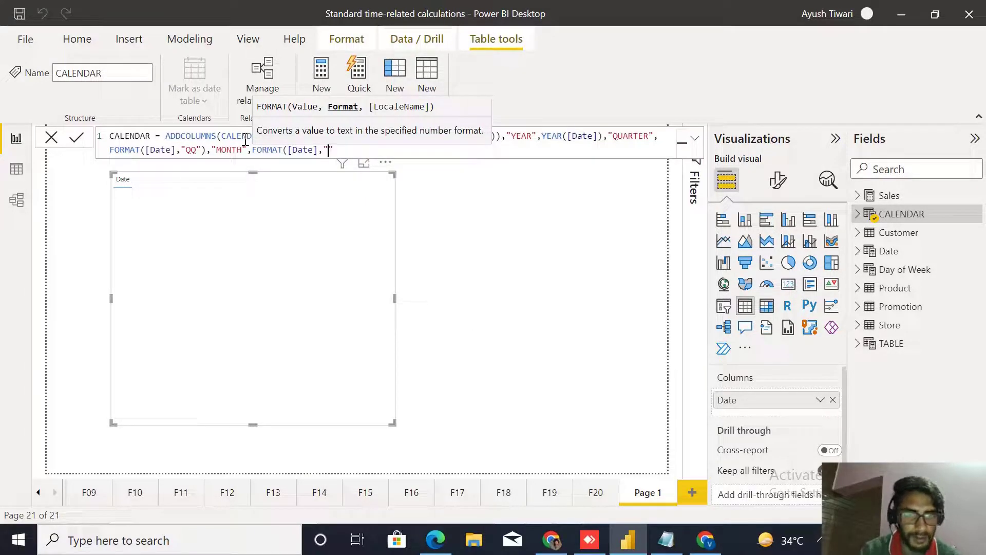
type("MM\"")
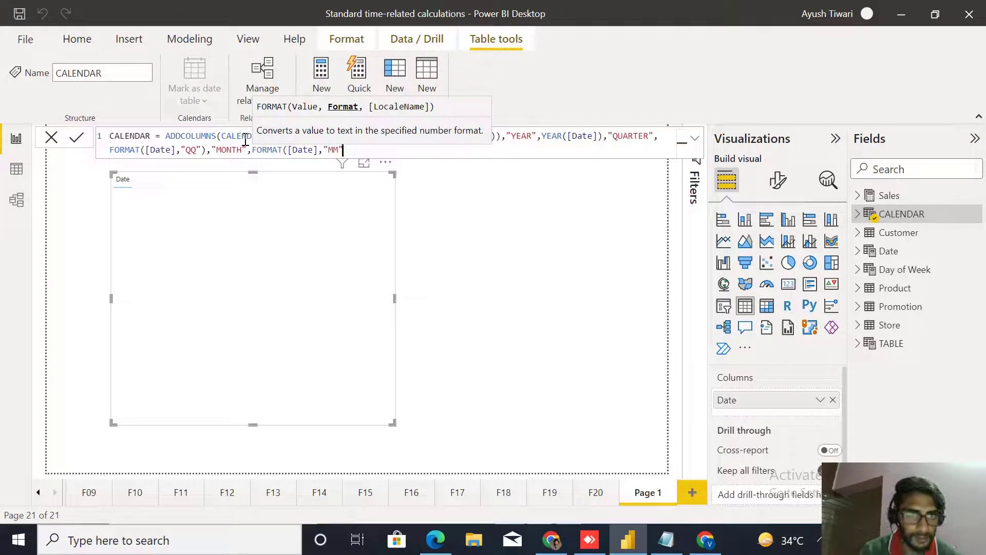
type(")")
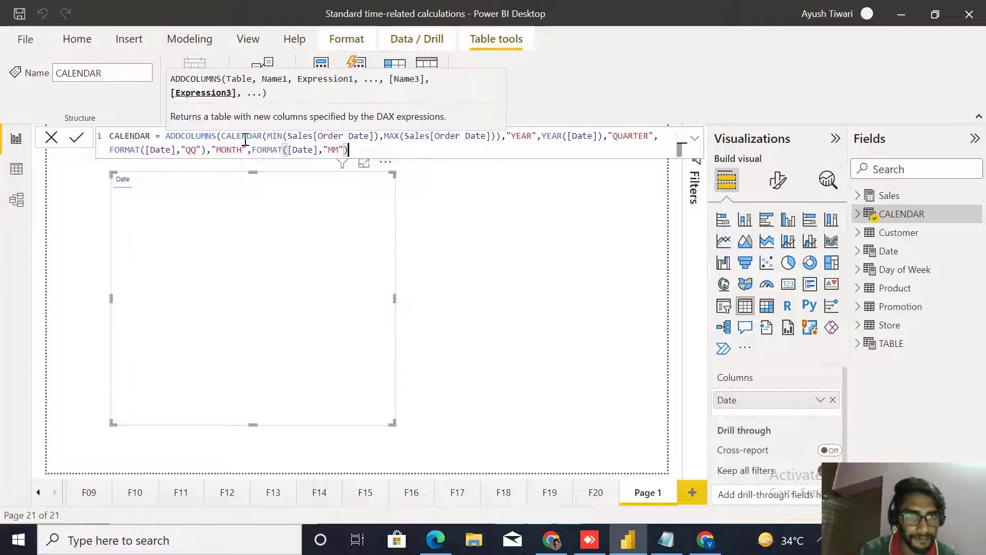
type(",")
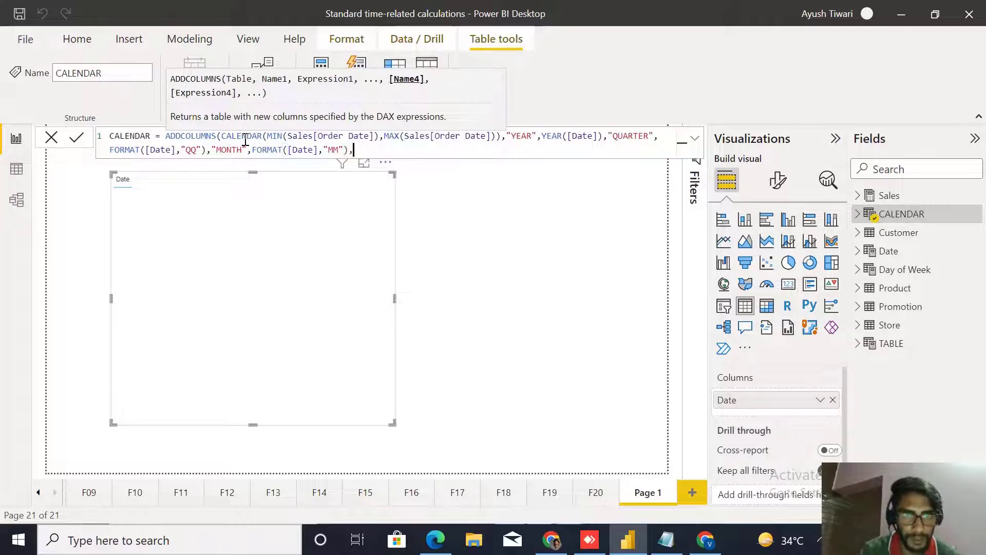
type("mONTH")
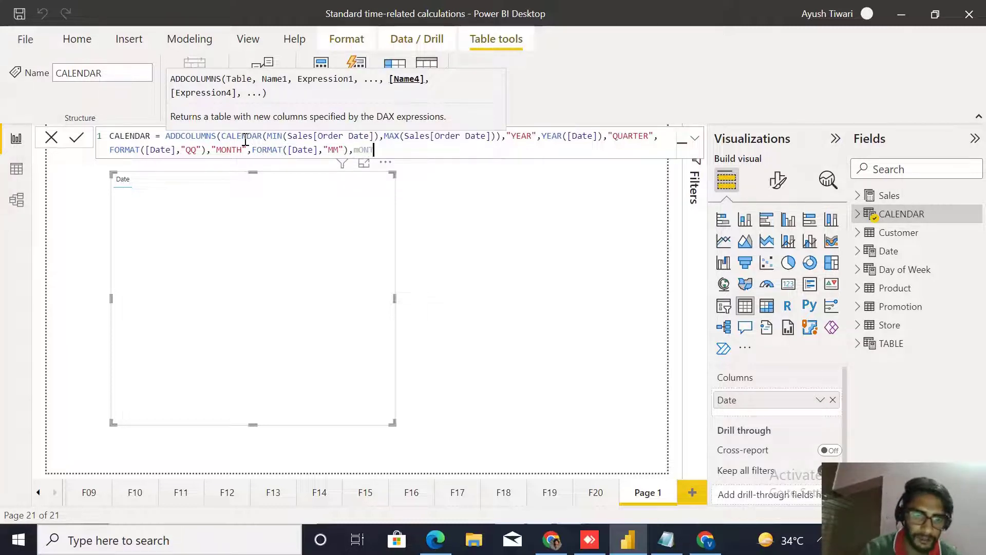
key("BackSpace")
key("BackSpace")
key("BackSpace")
key("BackSpace")
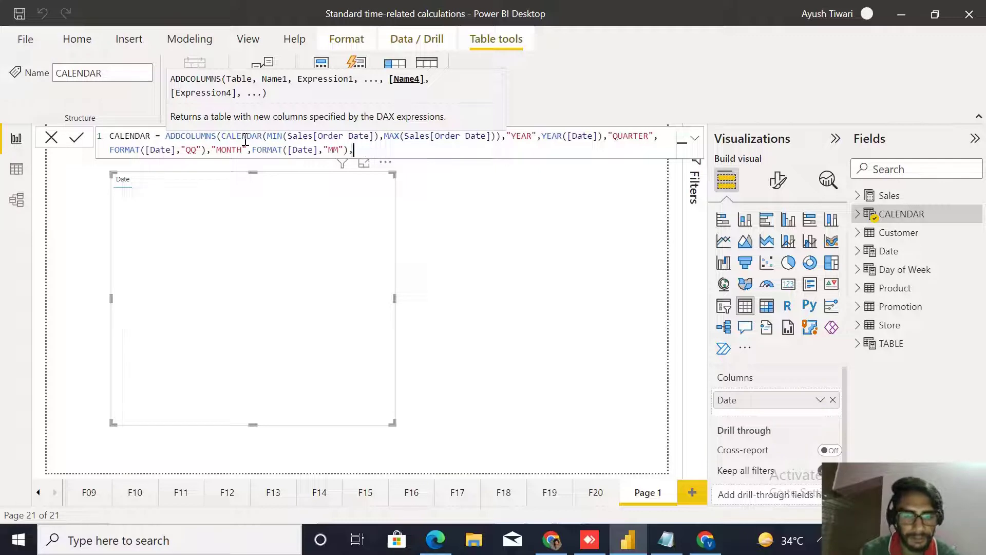
Name the fourth added column "MONTH NAME" and start its expression as FORMAT of [Date] with the format "MMM".
type("MONTH N")
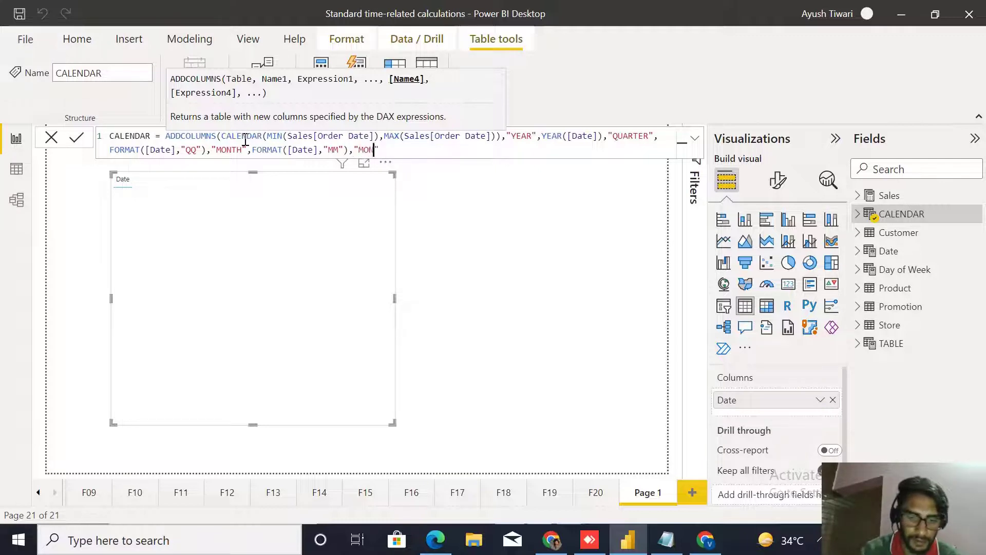
type("AME")
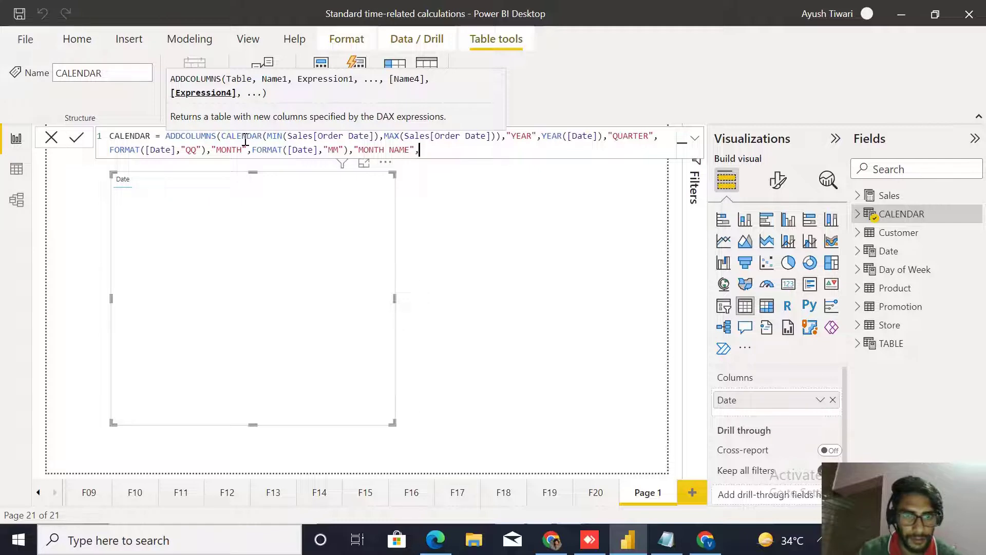
type(",FORM")
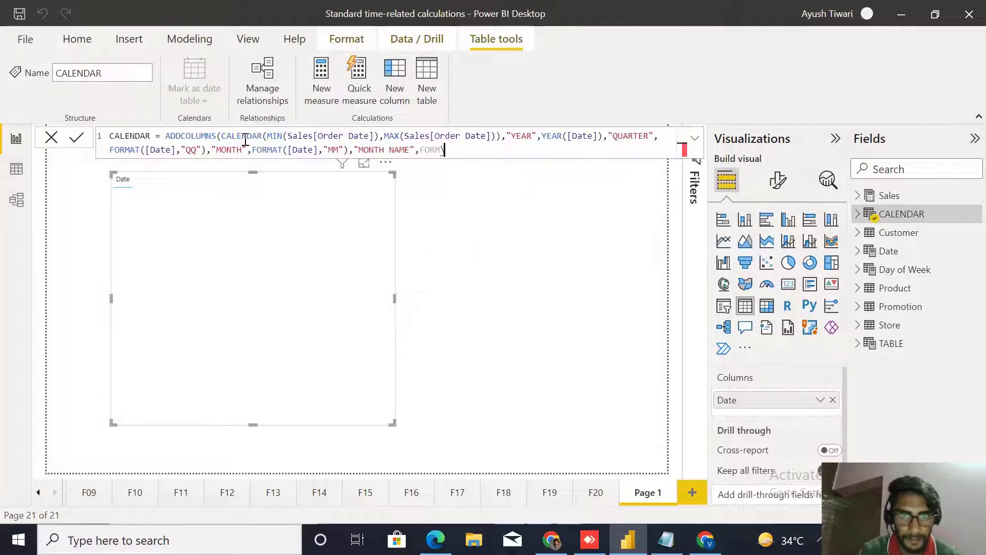
type("AT(")
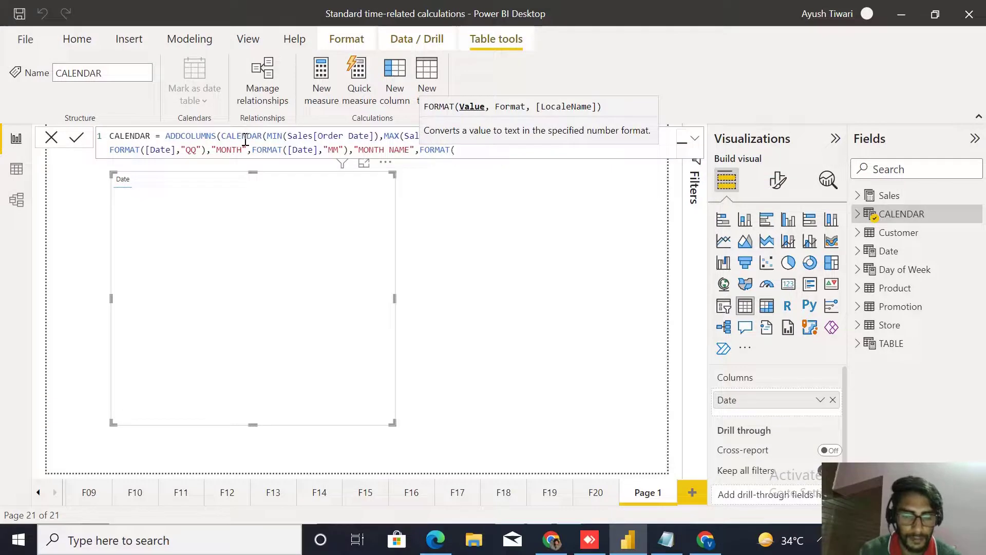
type("[")
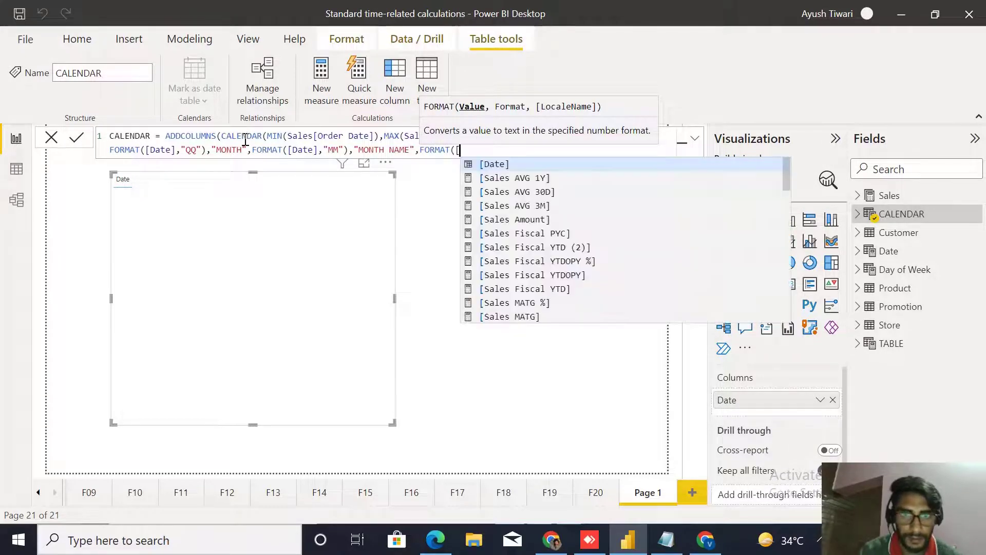
key("Tab")
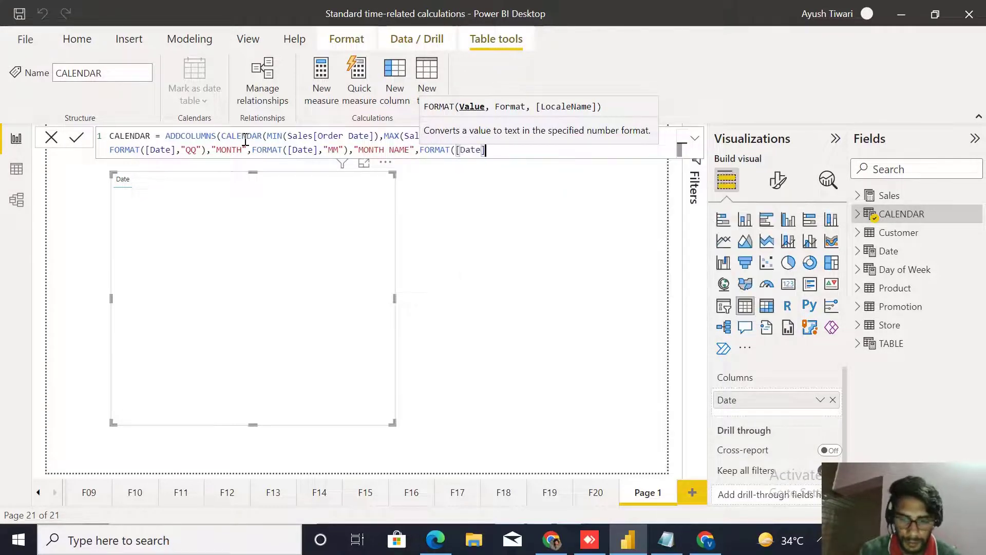
type(",")
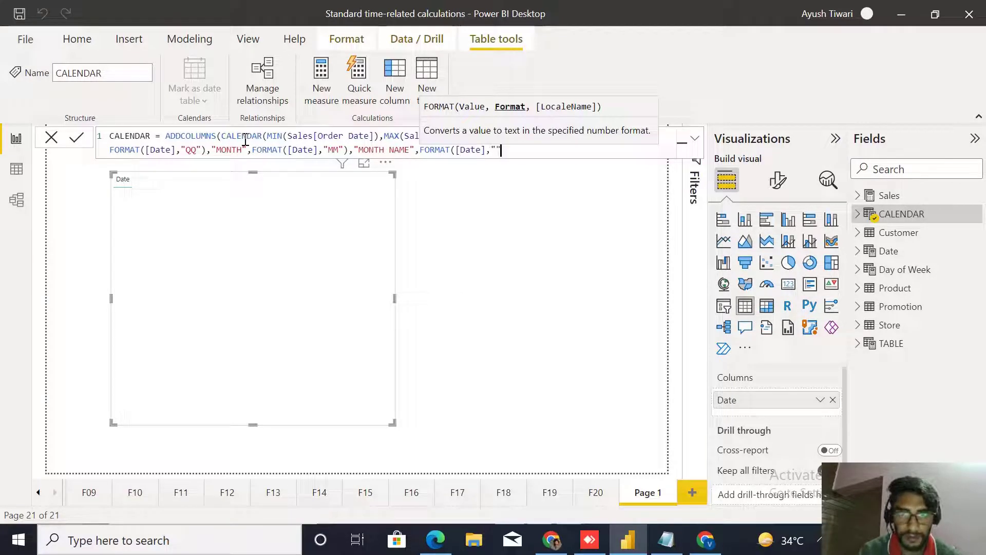
type("\"MMM")
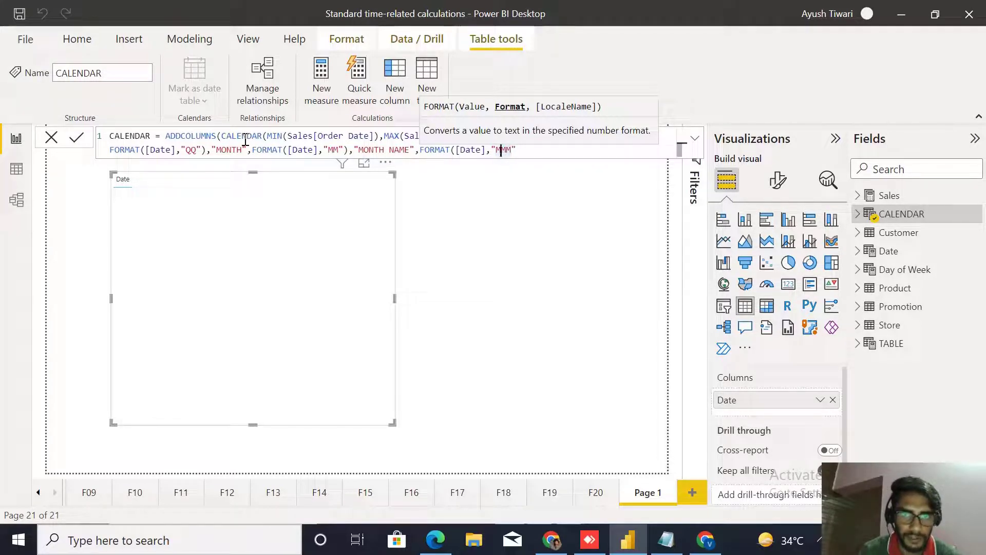
Close the "MONTH NAME" FORMAT call after "MMM" with a parenthesis and add a comma for another column.
key("Left")
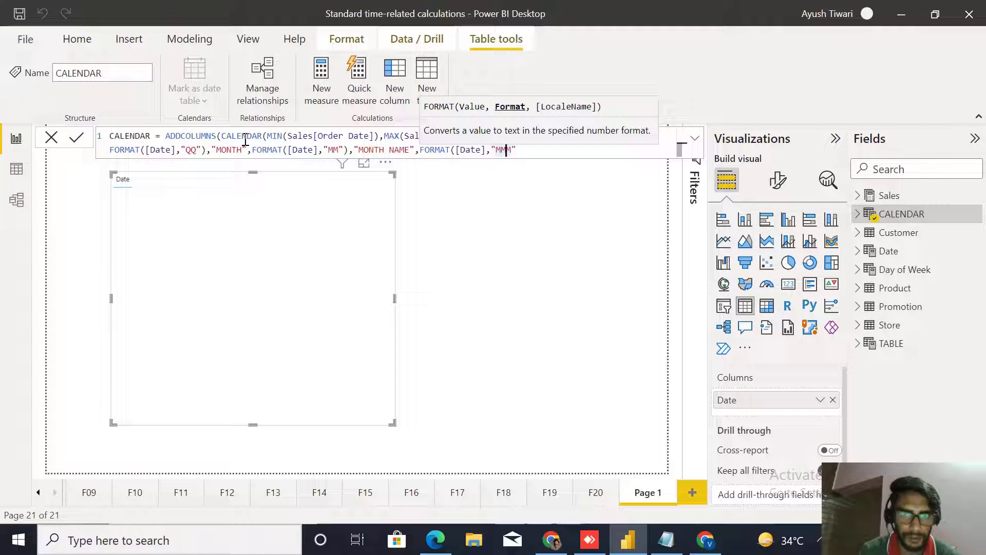
key("Left")
key("Left")
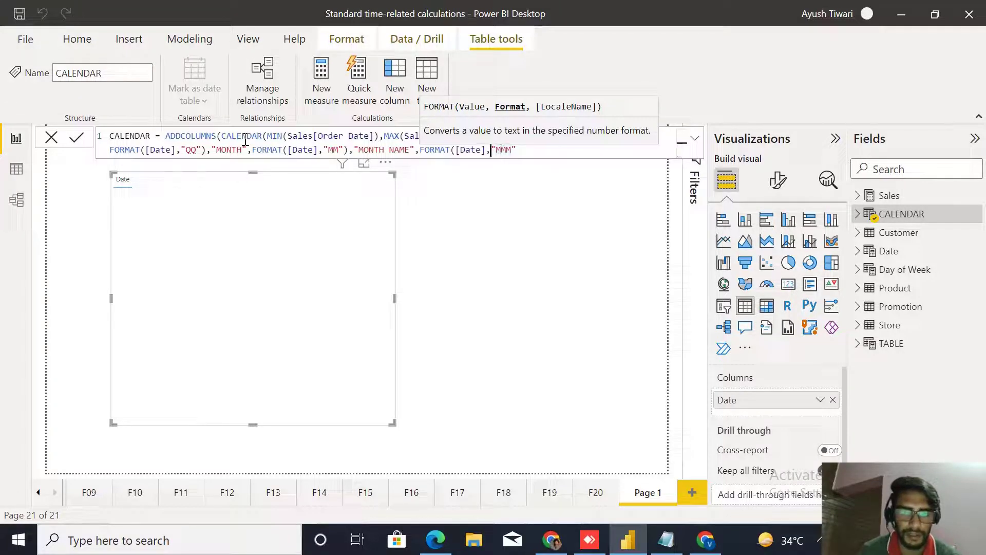
key("Right")
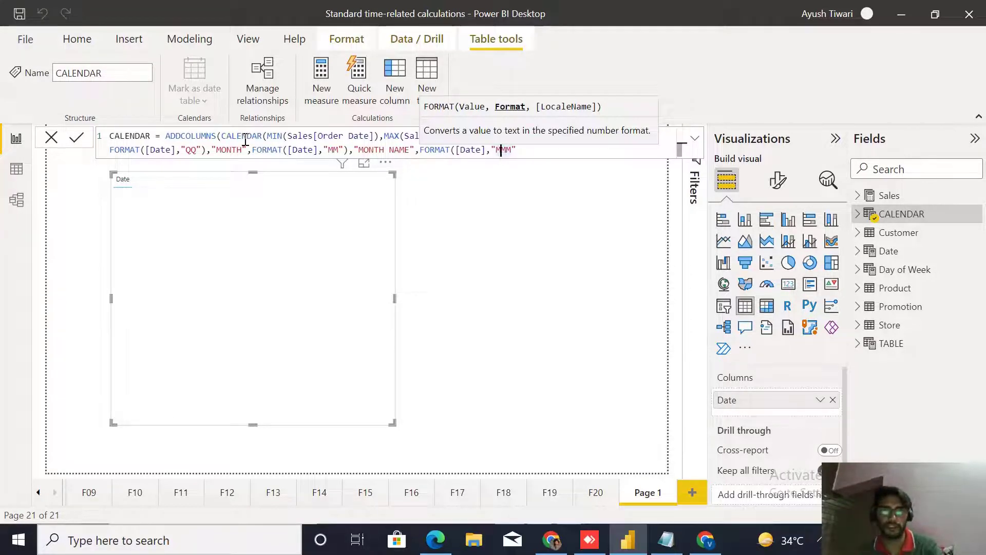
key("Right")
key("Right")
key("Right")
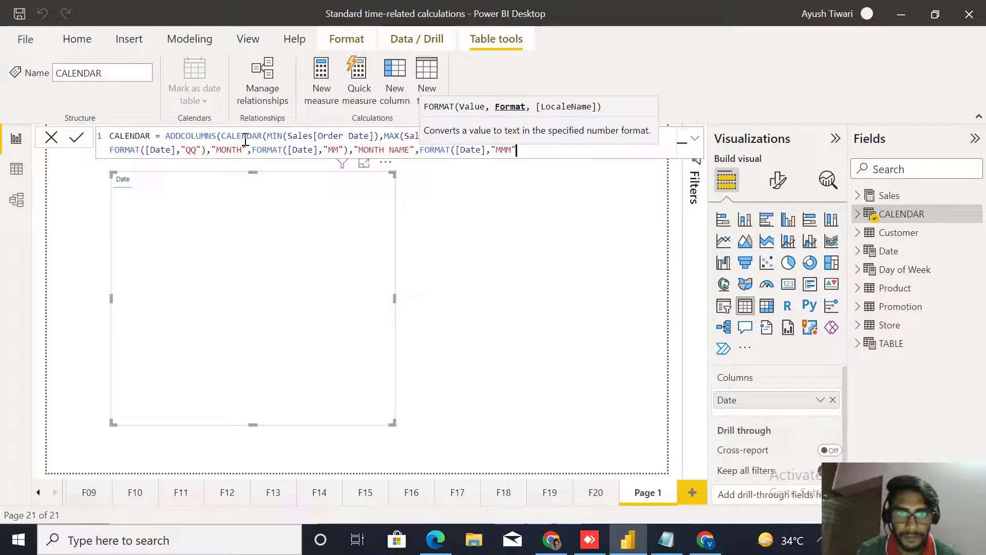
type(")")
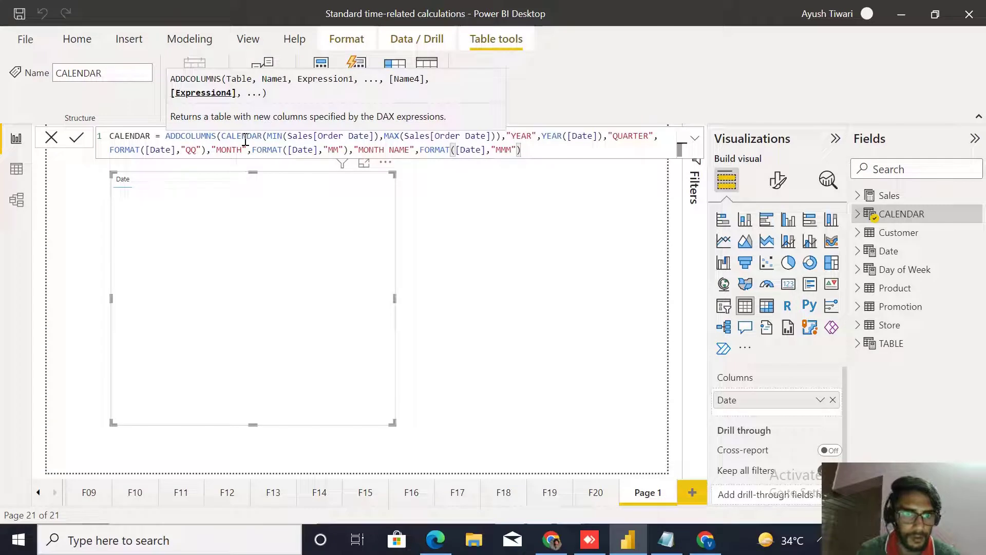
type(",")
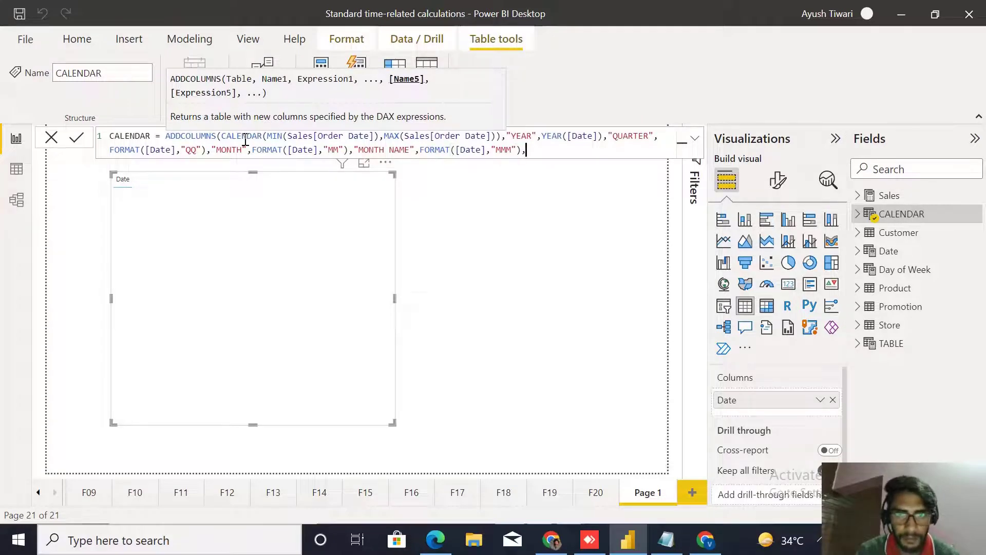
Name the fifth added column "WEEK" and define it as FORMAT([Date],"WW").
type("\"")
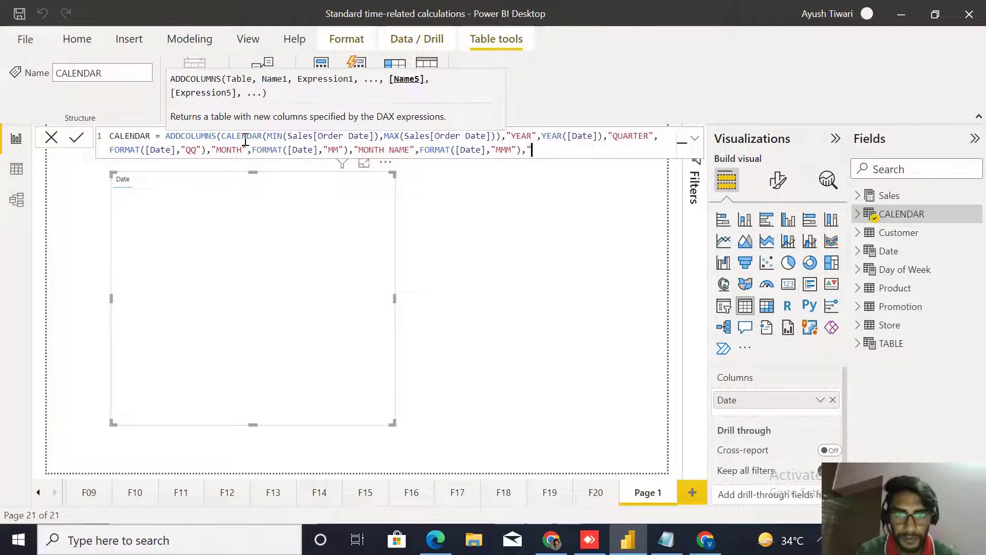
type("WEEK")
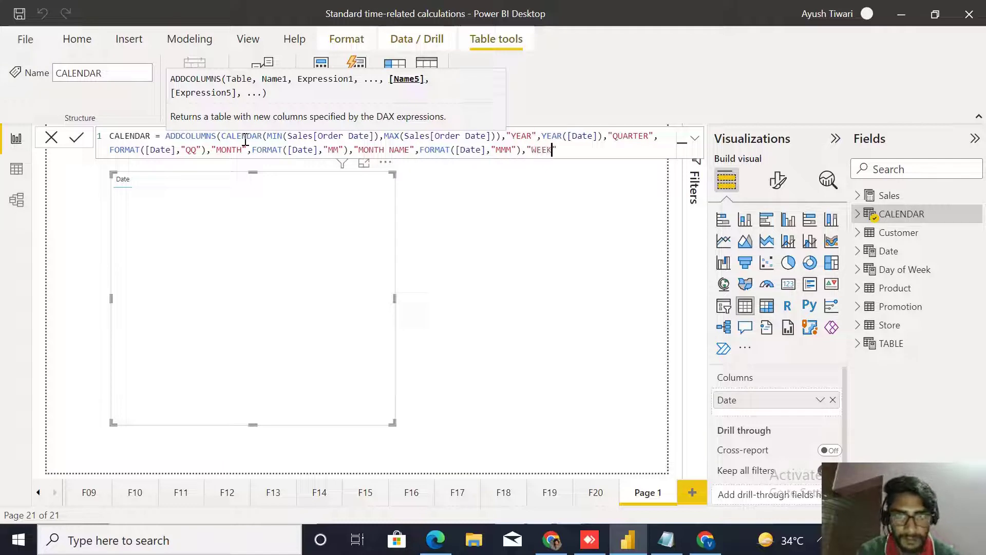
type("\"")
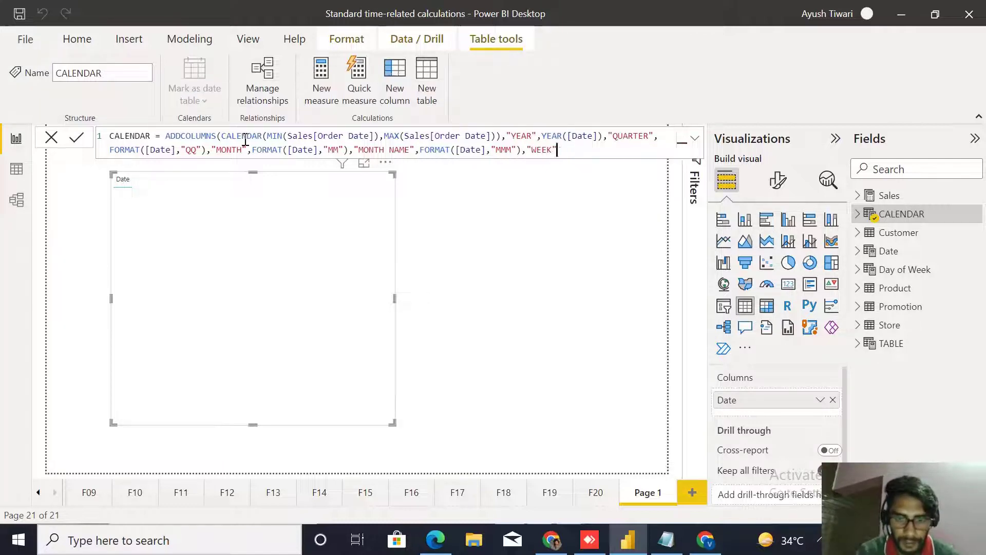
type(",FORMAT(")
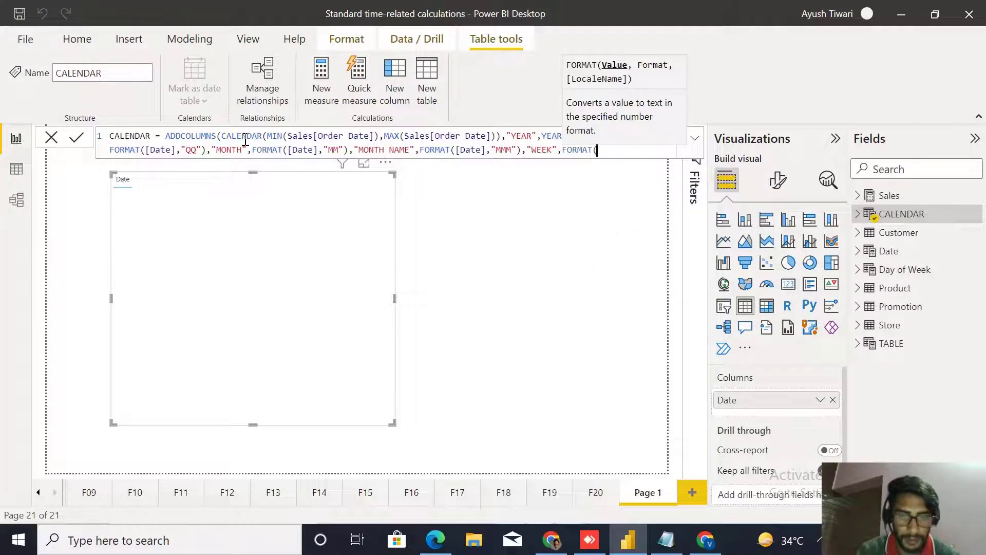
type("[Date]")
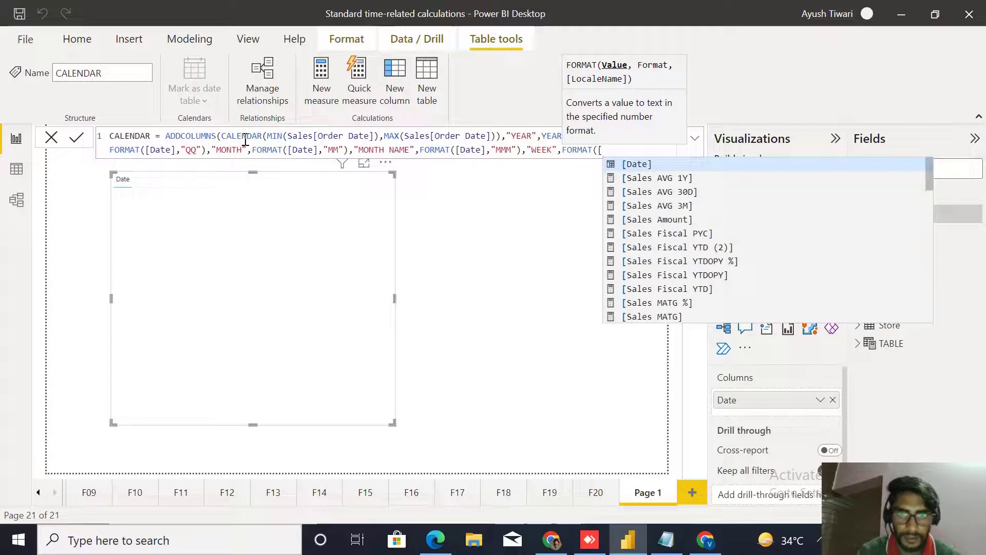
type(",")
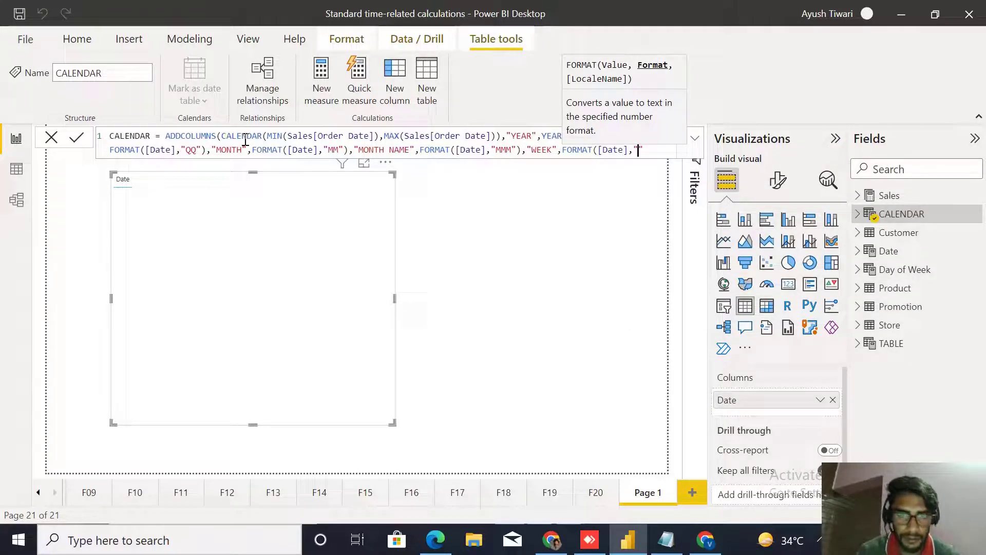
type("\"WW")
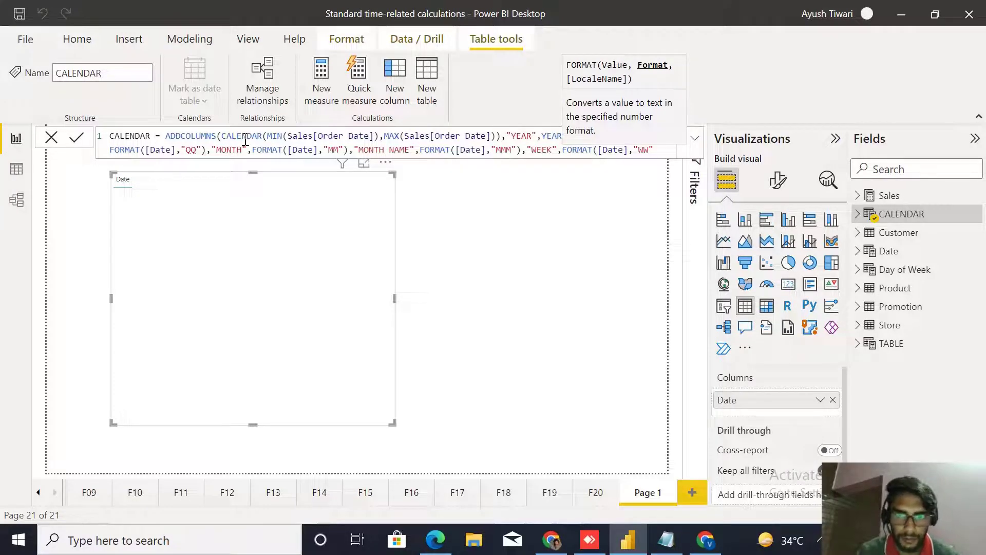
type(")")
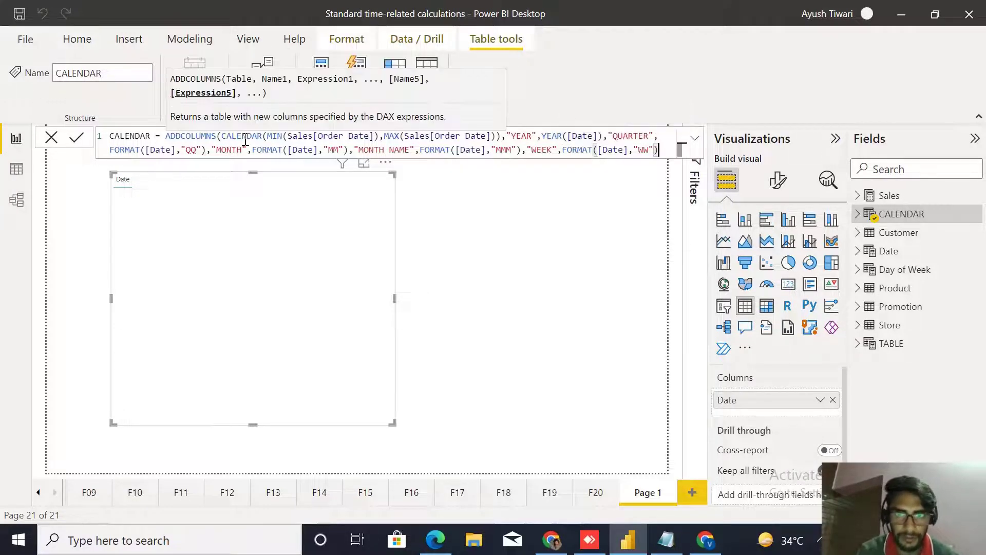
Name the sixth added column "DAY" in the ADDCOLUMNS formula, followed by a comma for its expression.
type(",\"")
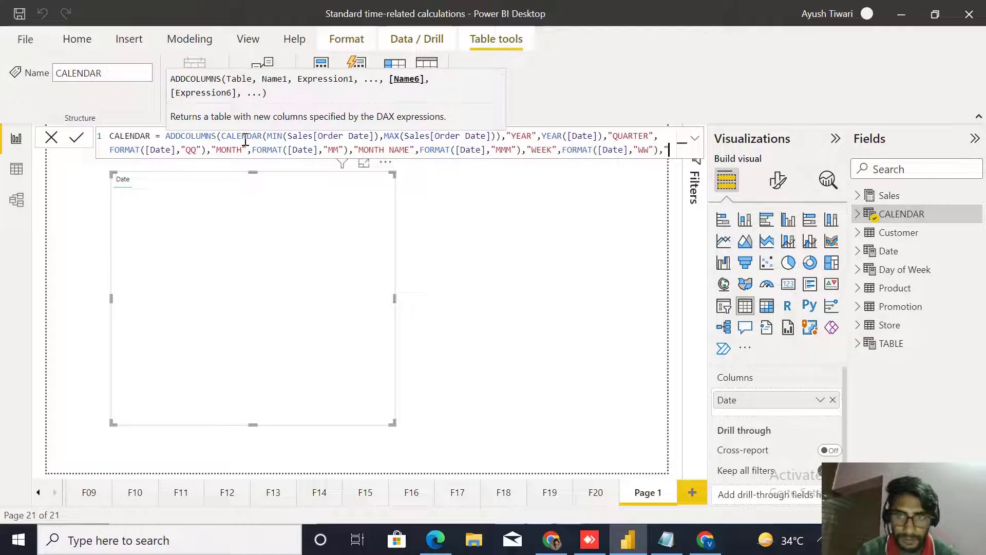
type("\"")
type("DAY")
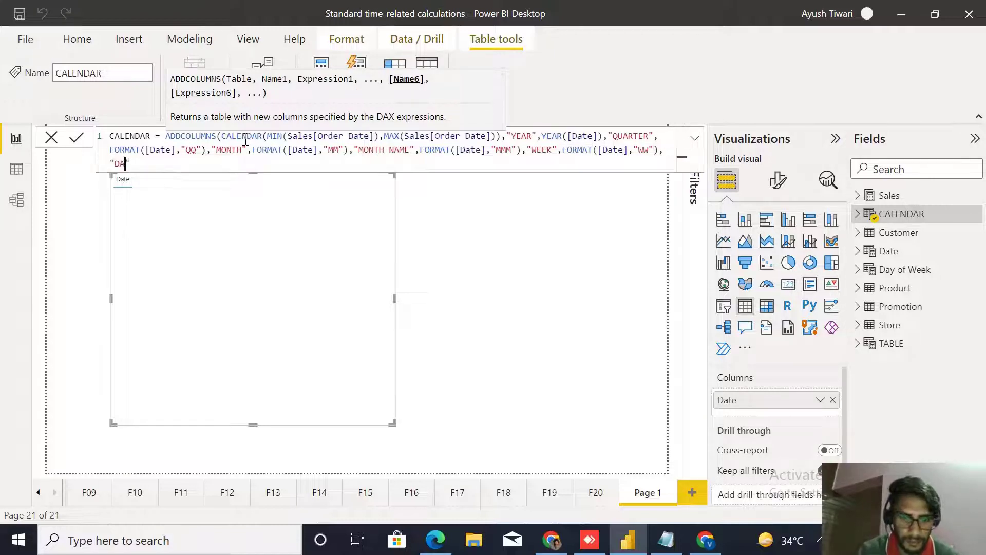
type(",")
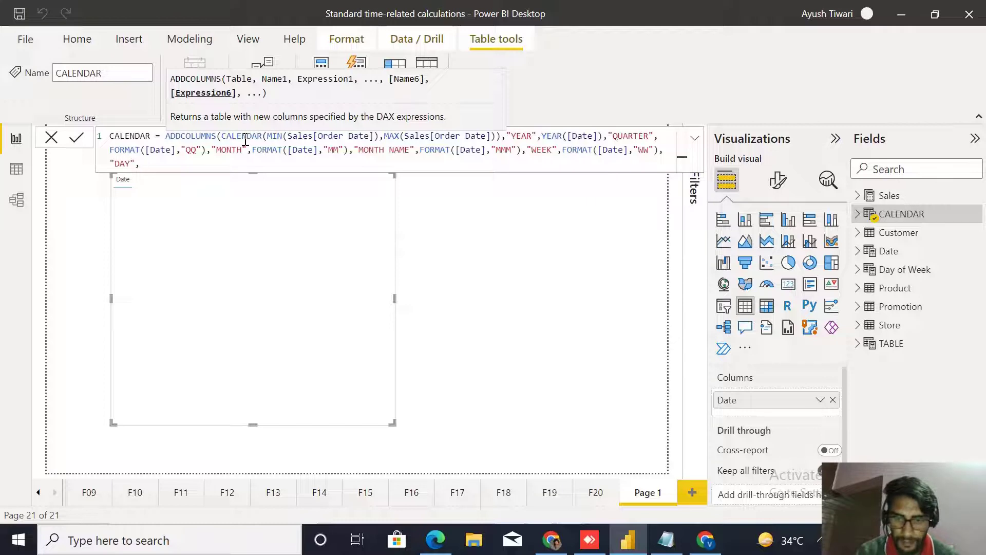
Start the "DAY" column's expression as a FORMAT call on [Date] with the format "DD".
type("FORM")
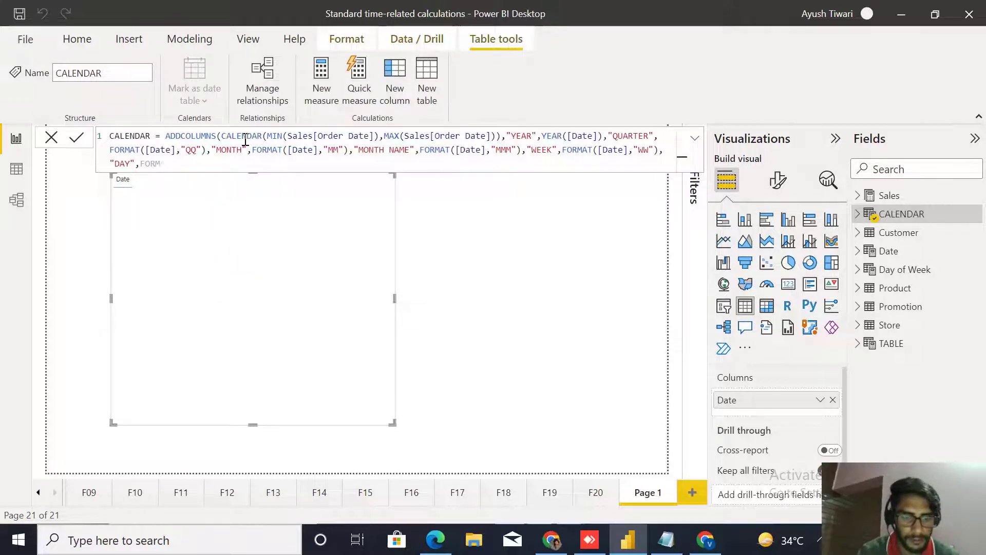
type("AT(")
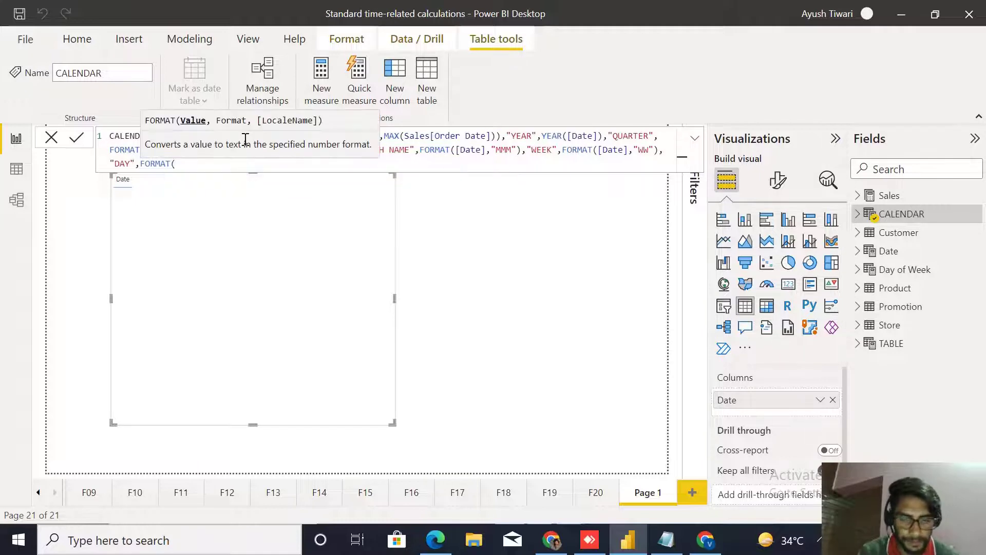
type("[")
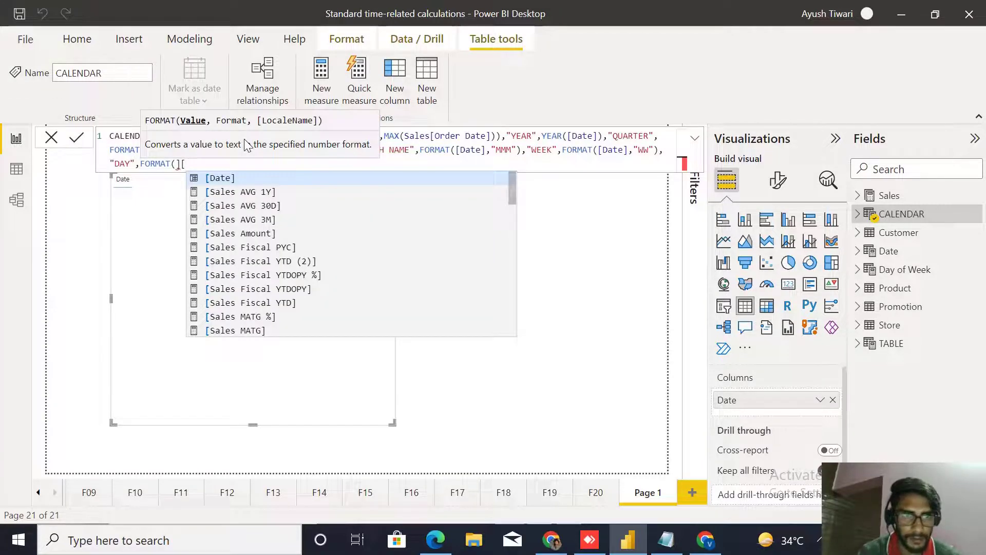
type("D")
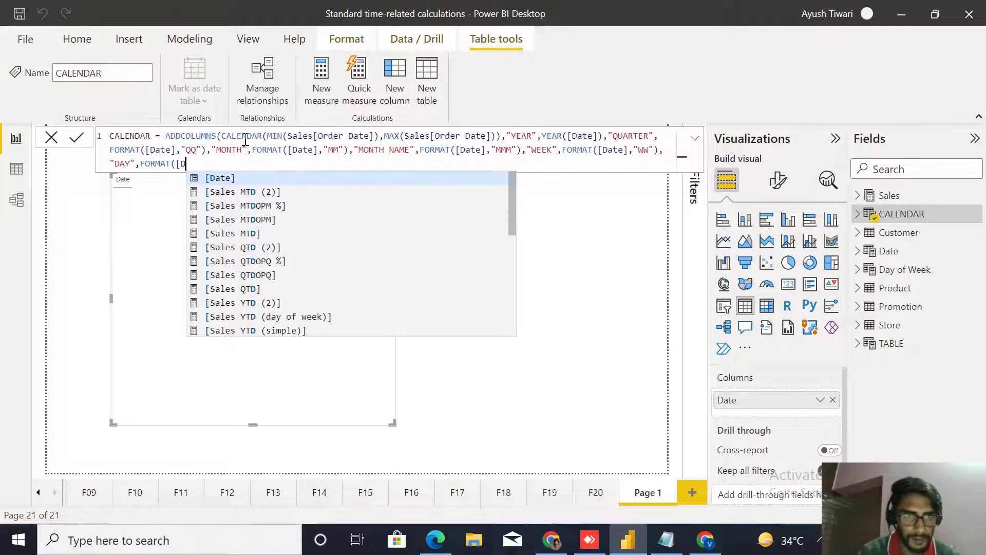
key("Tab")
type(",")
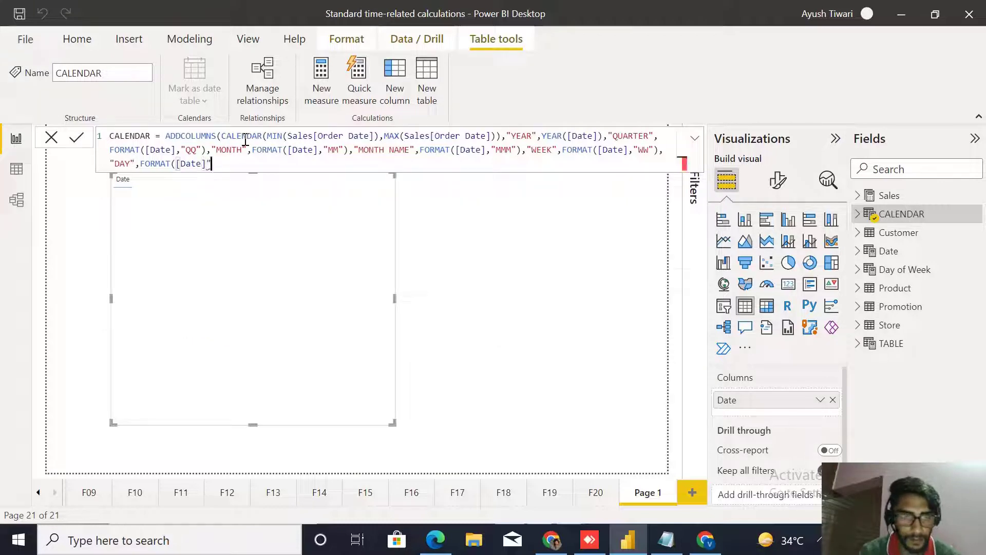
type("\"")
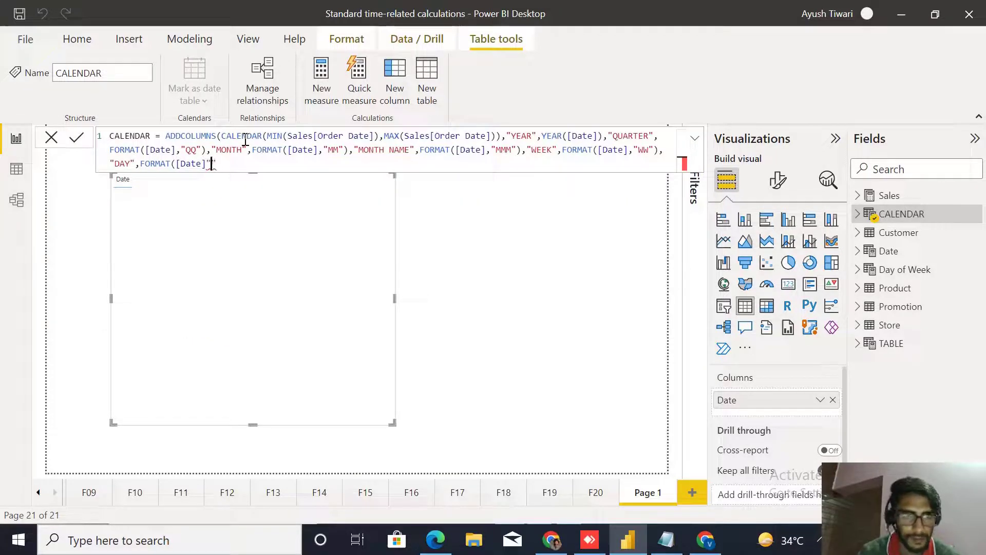
type("DD")
Insert the missing comma between [Date] and "DD", close the FORMAT and ADDCOLUMNS calls, and commit the CALENDAR formula.
key("Left")
key("Left")
key("Left")
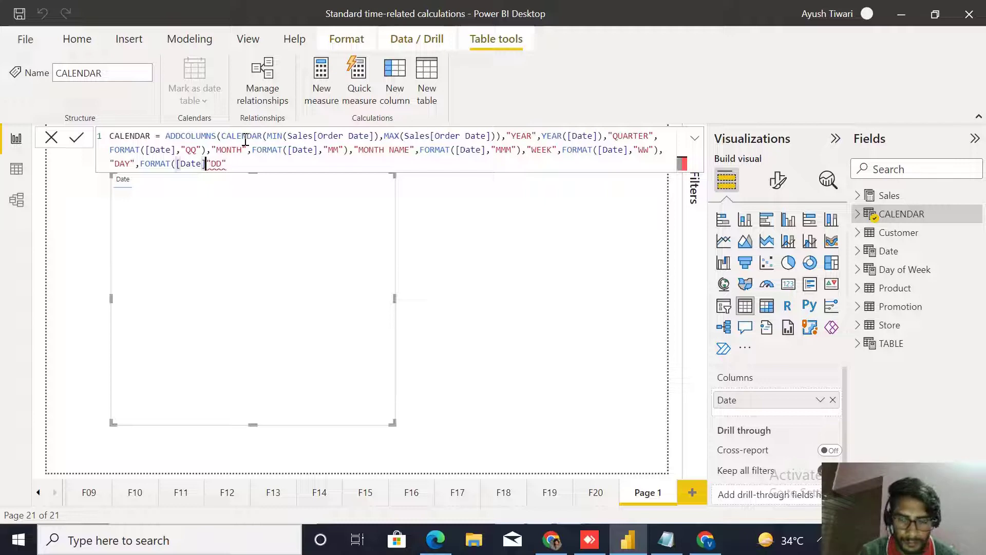
type(",")
key("Right")
key("Right")
key("Right")
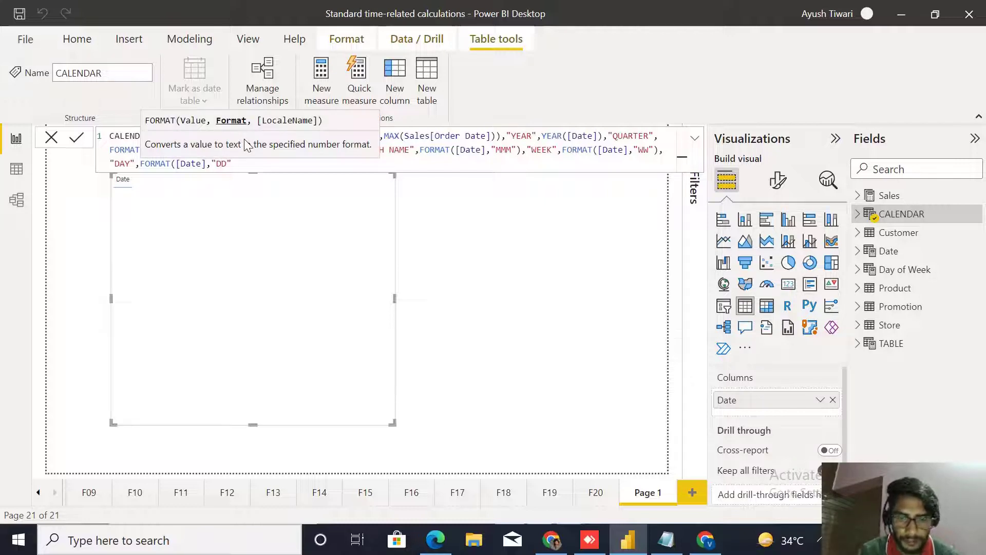
type("))")
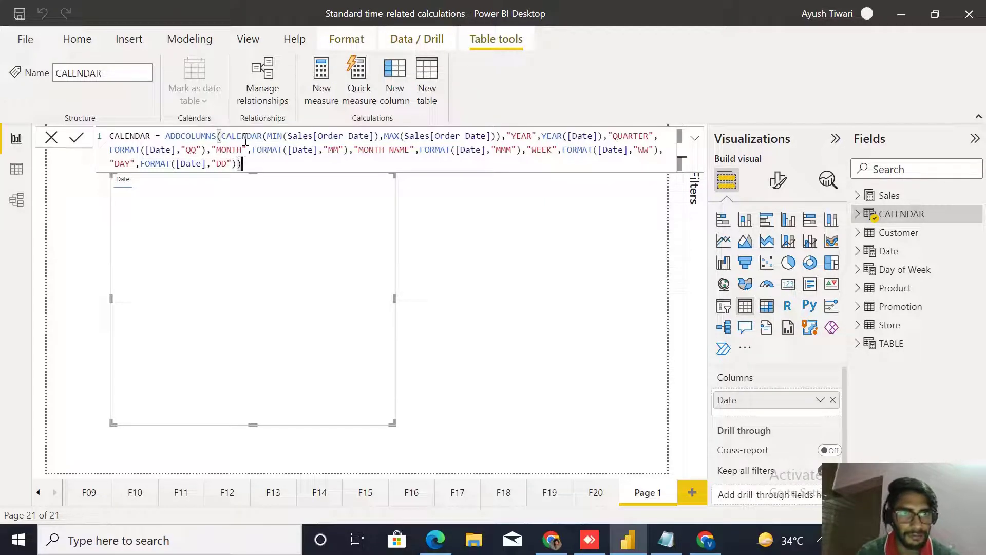
left_click(78, 140)
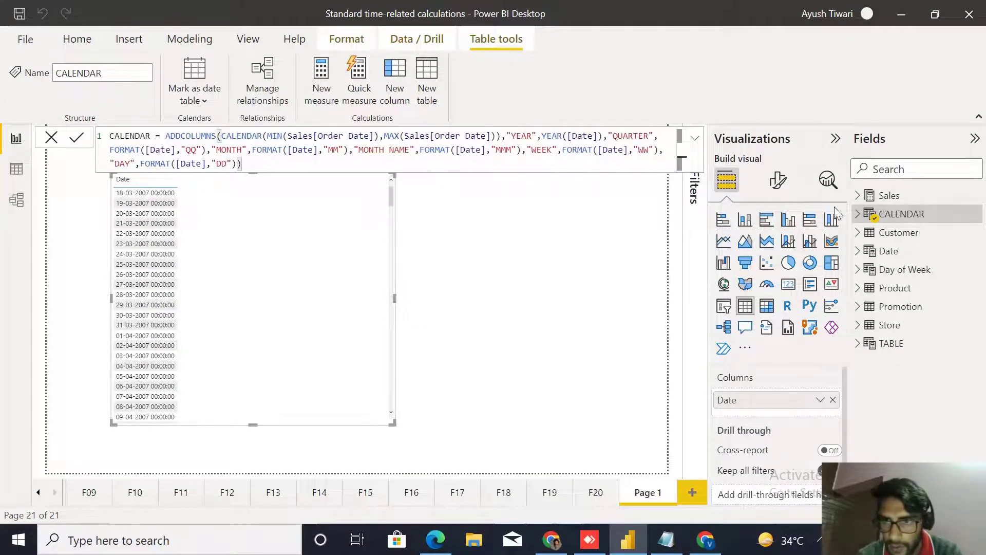
Add the CALENDAR fields DAY, MONTH, MONTH NAME and QUARTER to the table visual beside Date.
left_click(857, 216)
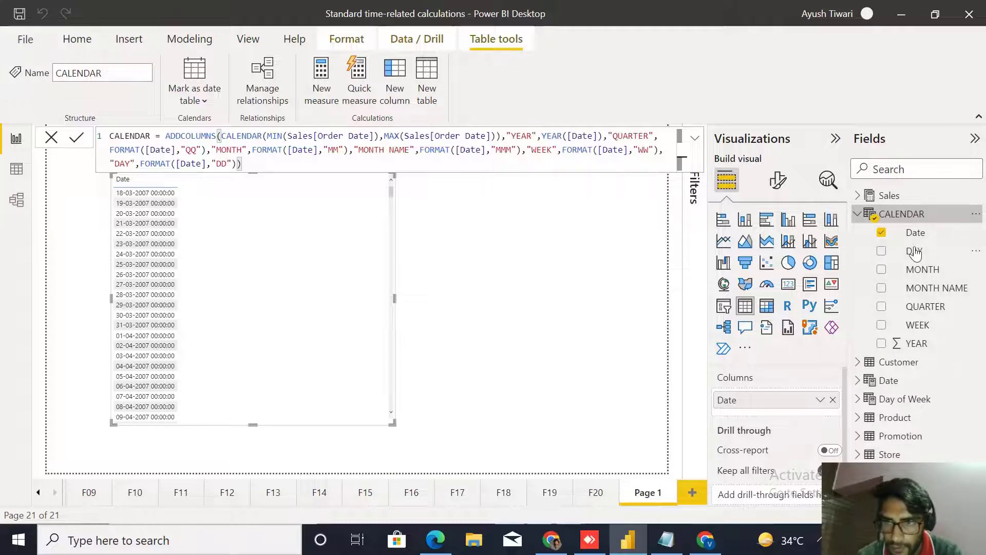
left_click_drag(915, 251, 278, 267)
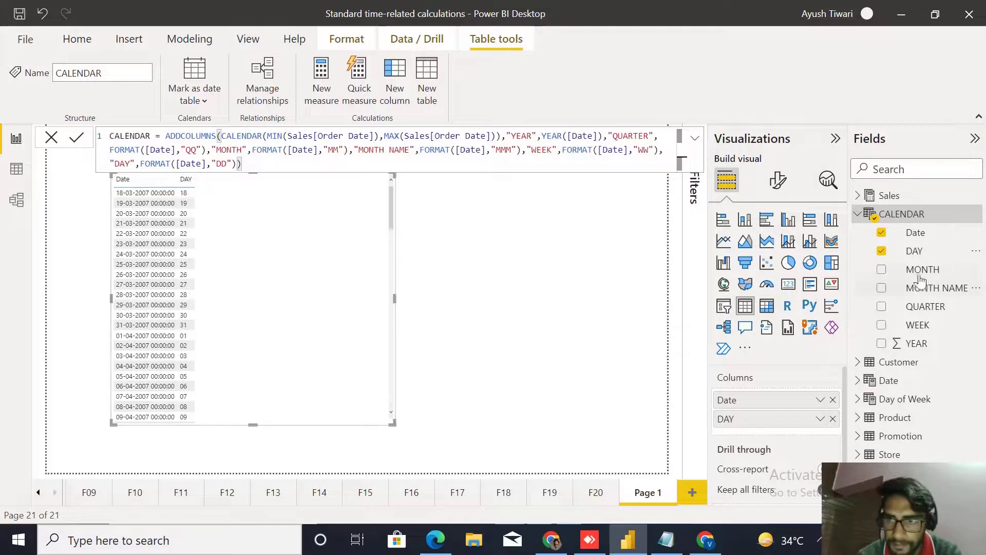
left_click_drag(923, 271, 277, 232)
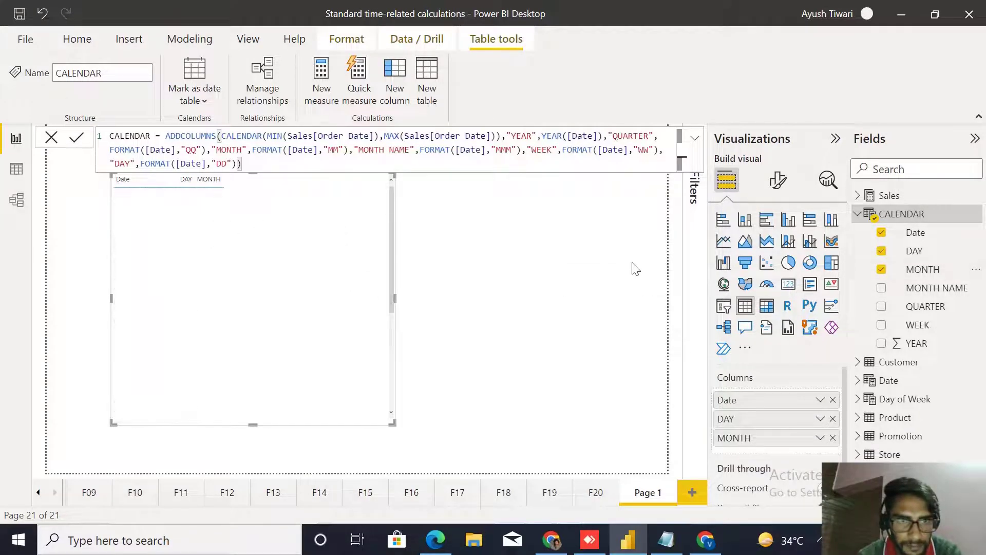
left_click_drag(937, 287, 259, 205)
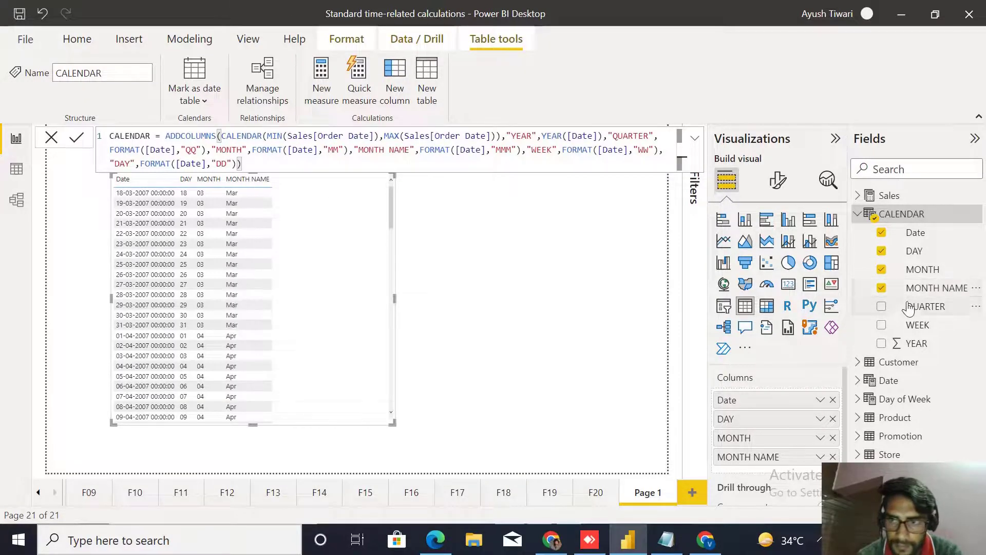
left_click_drag(909, 308, 304, 197)
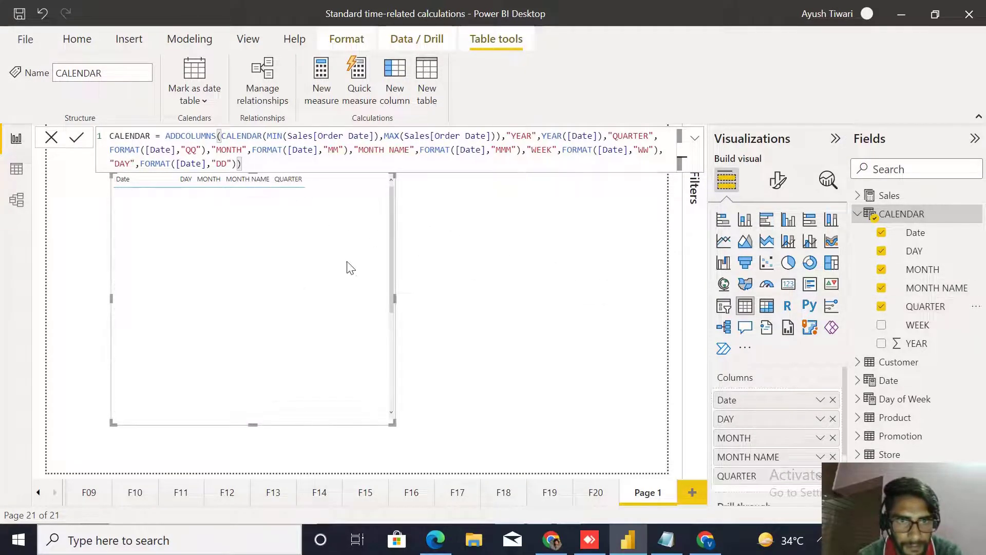
Widen the table visual and add the CALENDAR fields WEEK and YEAR to it.
left_click_drag(394, 298, 452, 299)
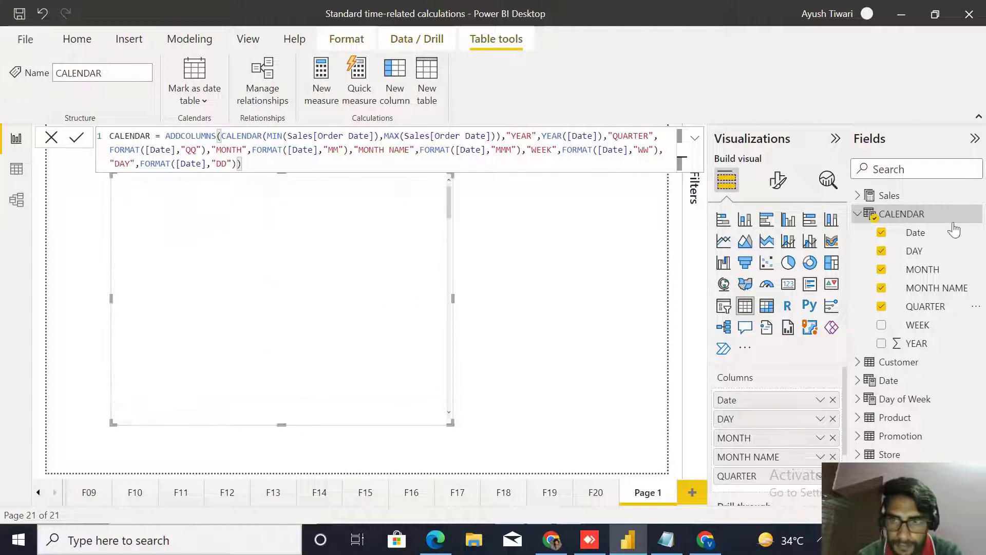
left_click_drag(922, 331, 357, 208)
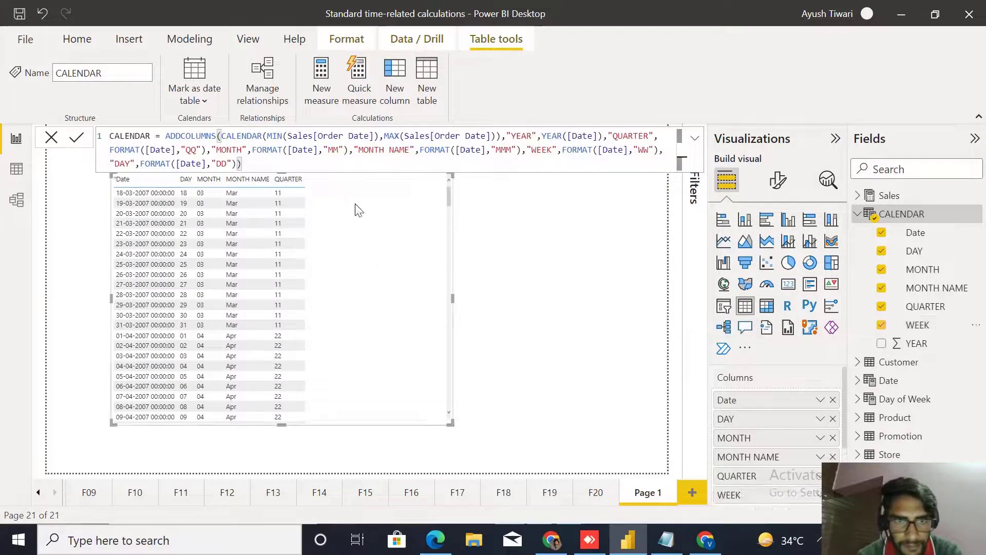
left_click_drag(916, 343, 374, 235)
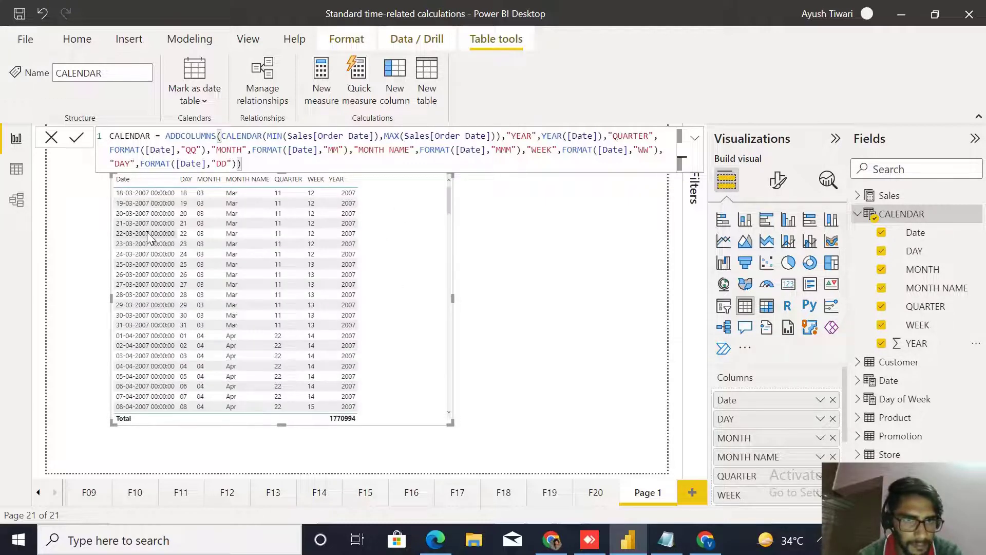
Check the calendar rows in the table visual against the Sales table's Order Date values and filter list, then return to the report.
scroll(169, 226, "down", 5)
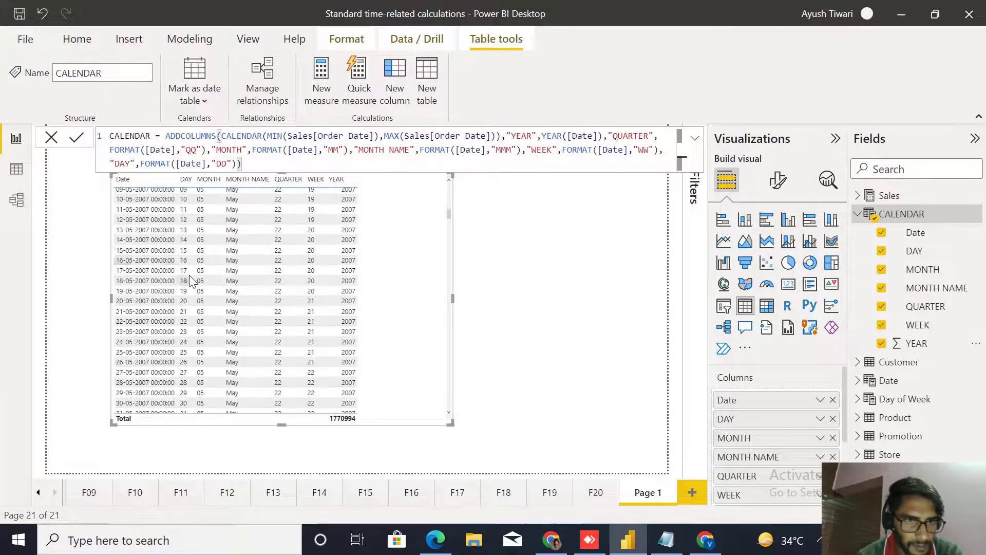
scroll(190, 281, "up", 3)
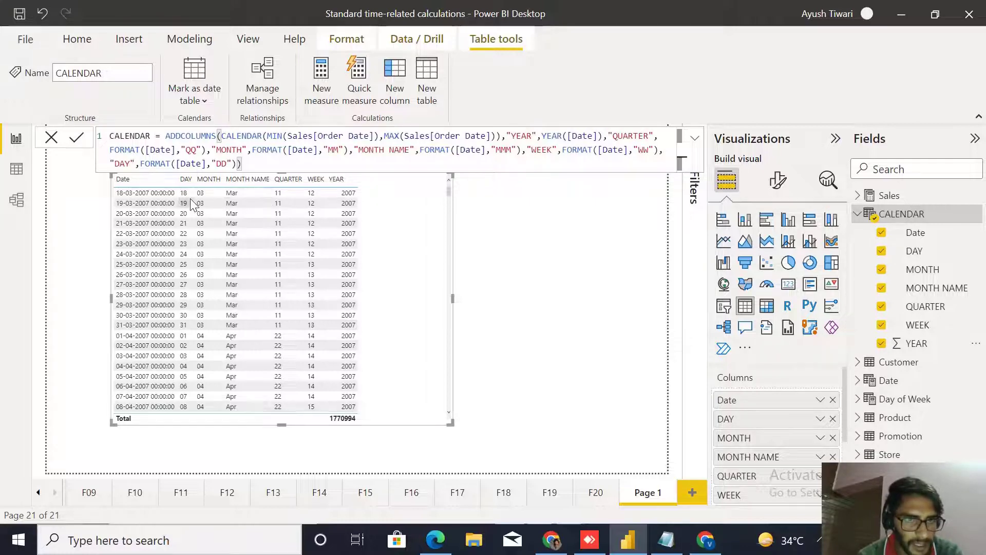
left_click(16, 169)
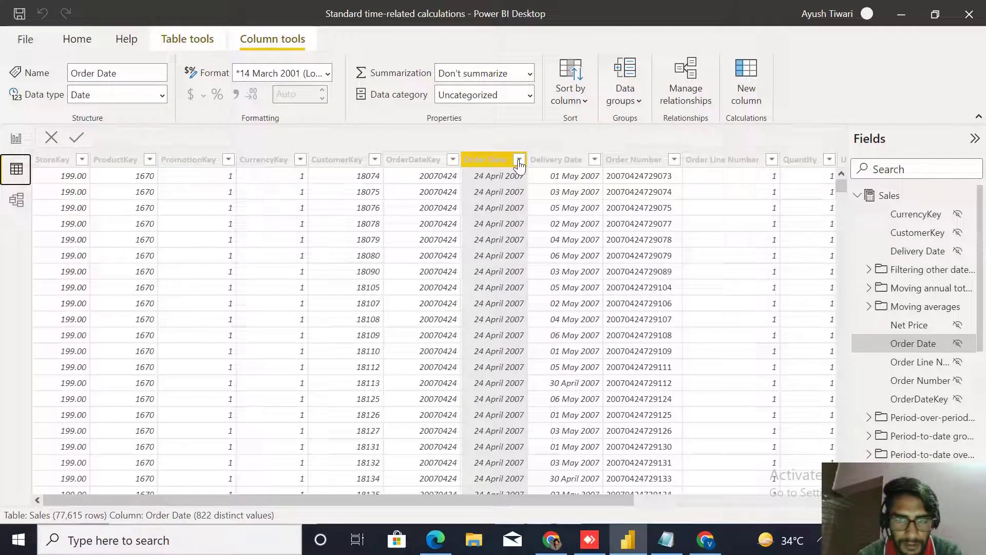
scroll(500, 240, "down", 20)
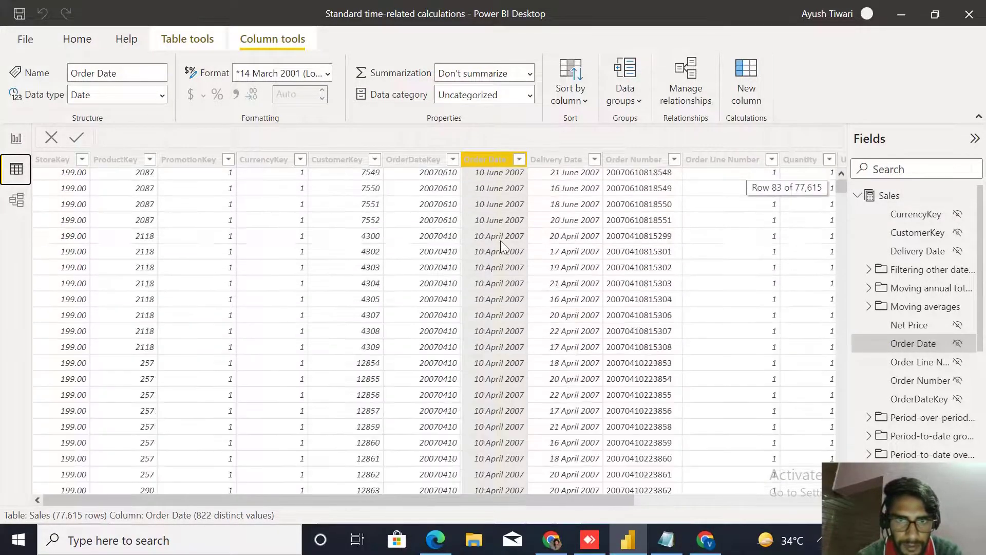
scroll(501, 241, "down", 20)
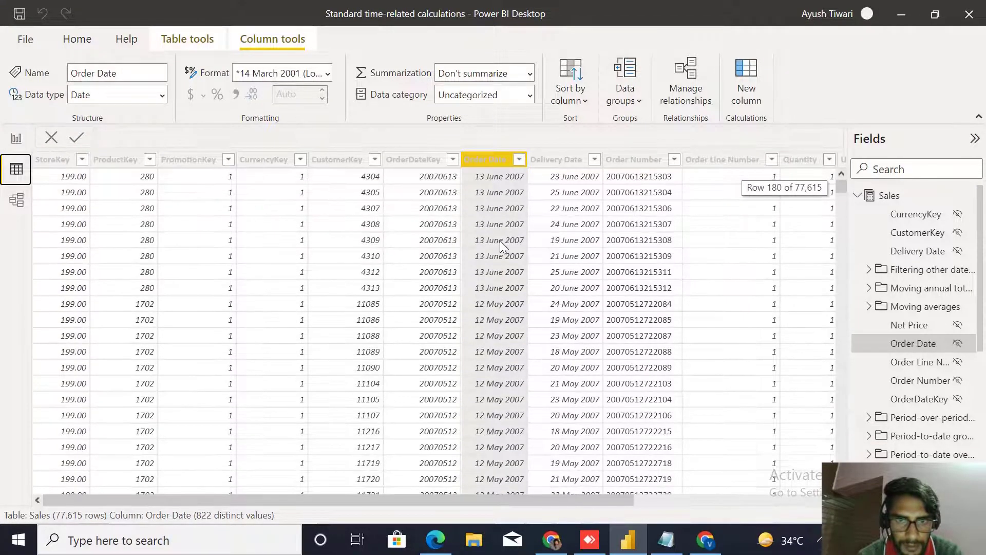
left_click(519, 159)
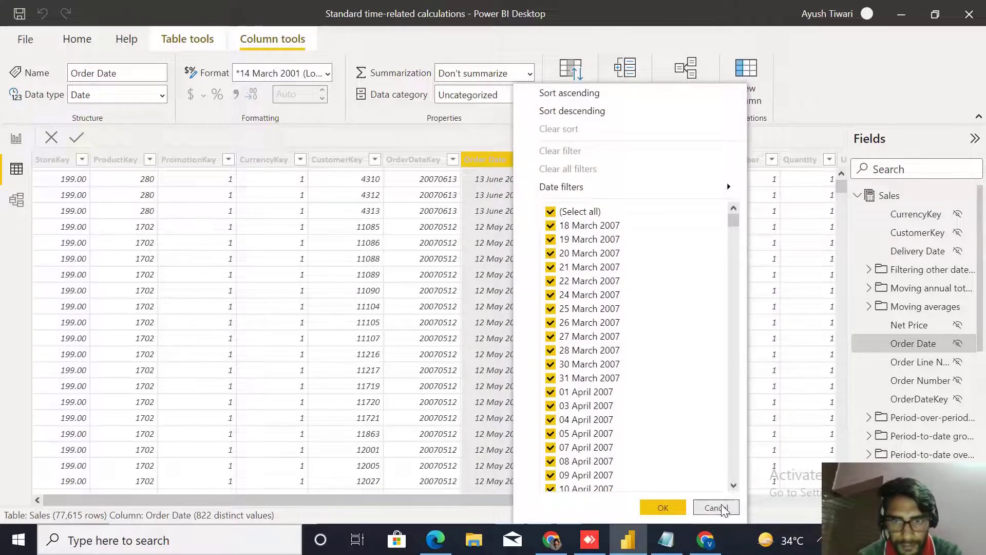
left_click(16, 138)
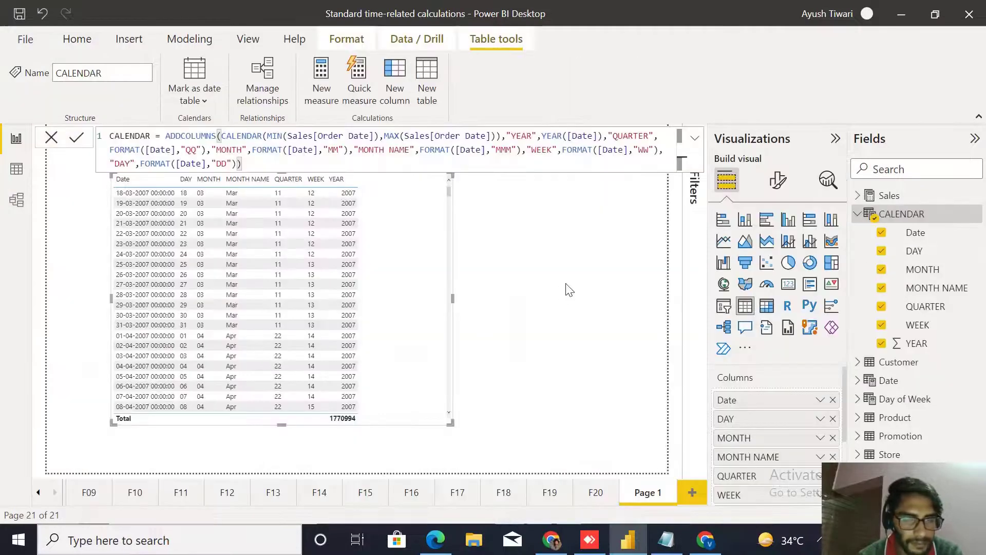